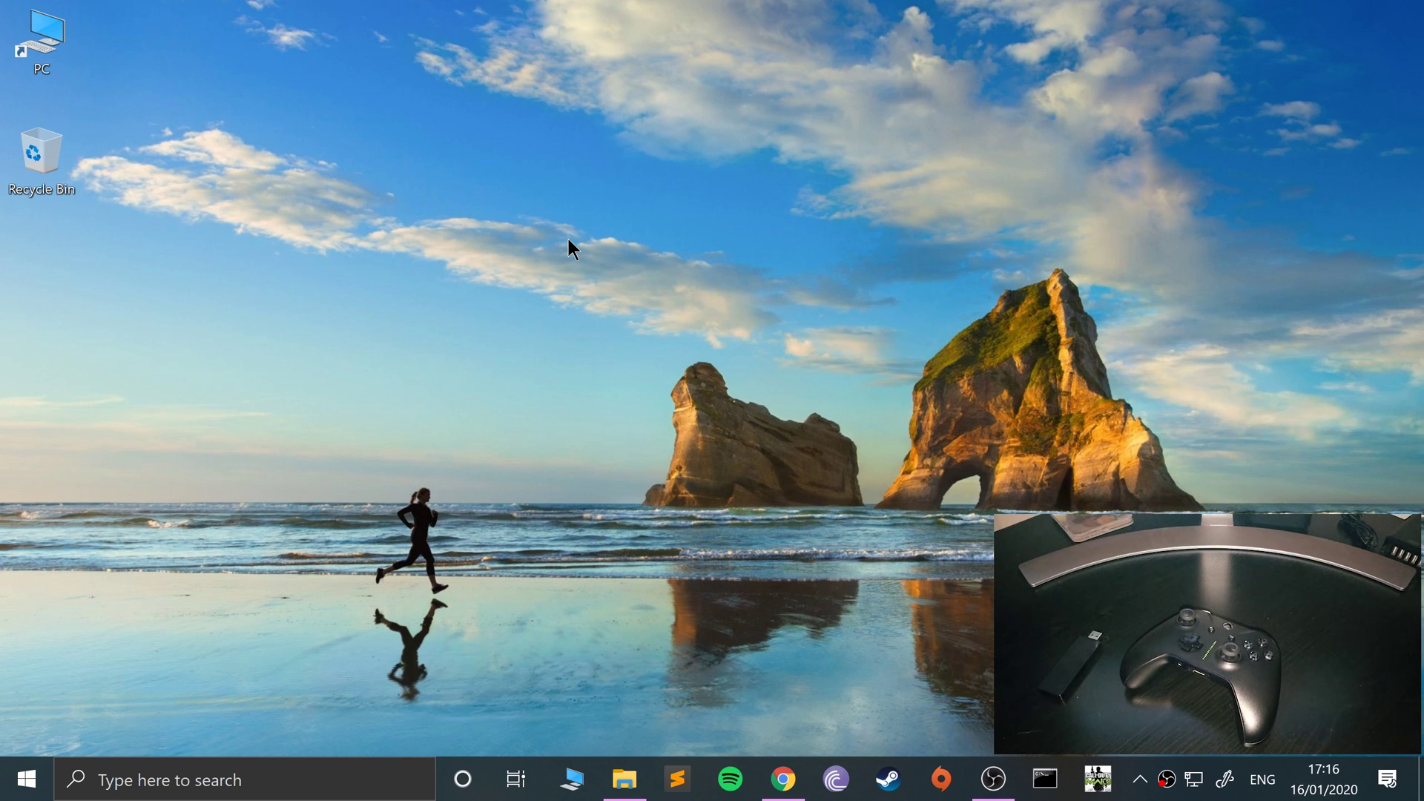
# Step: Switch to Chrome and run a Google image search for "360 controller adapter"
pyautogui.click(784, 779)
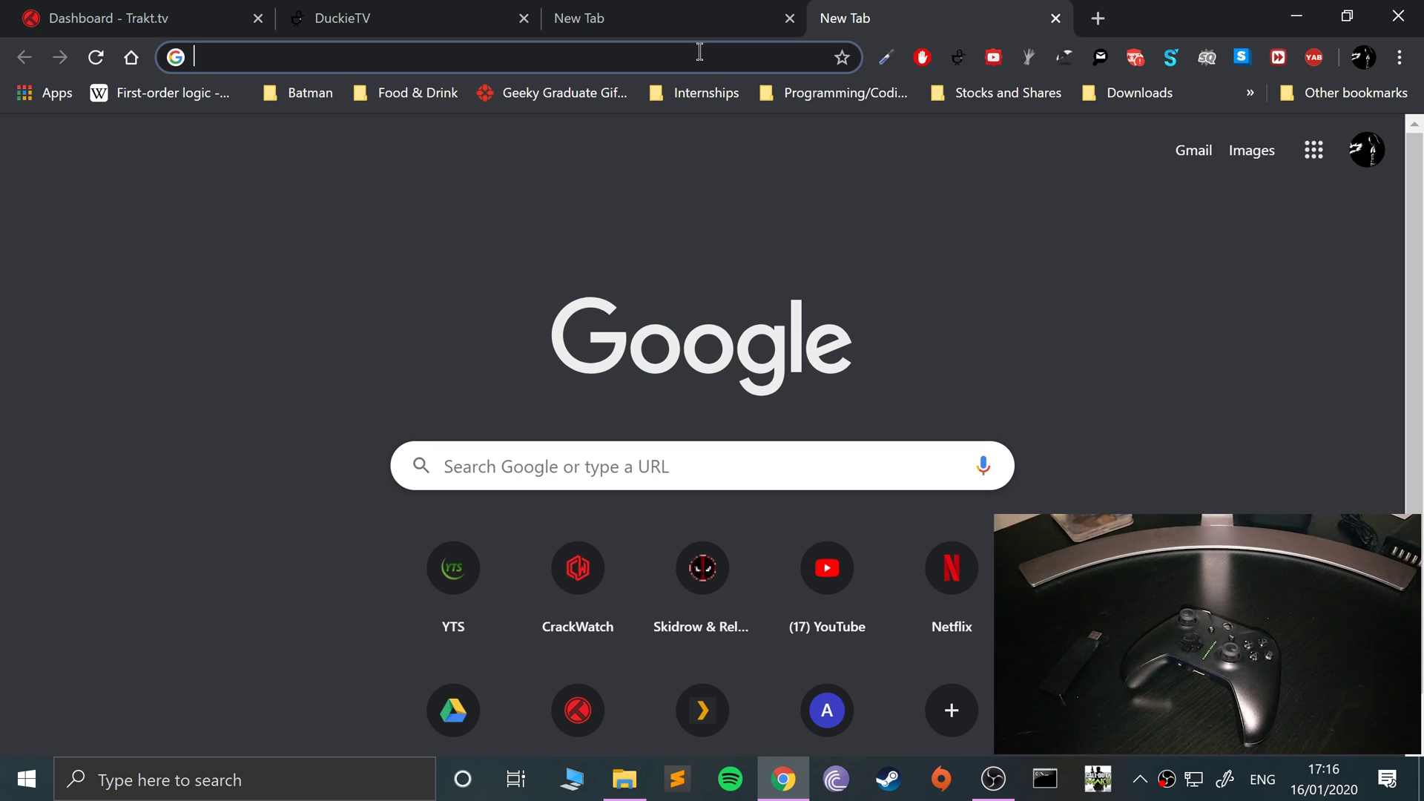
pyautogui.write('360 contro')
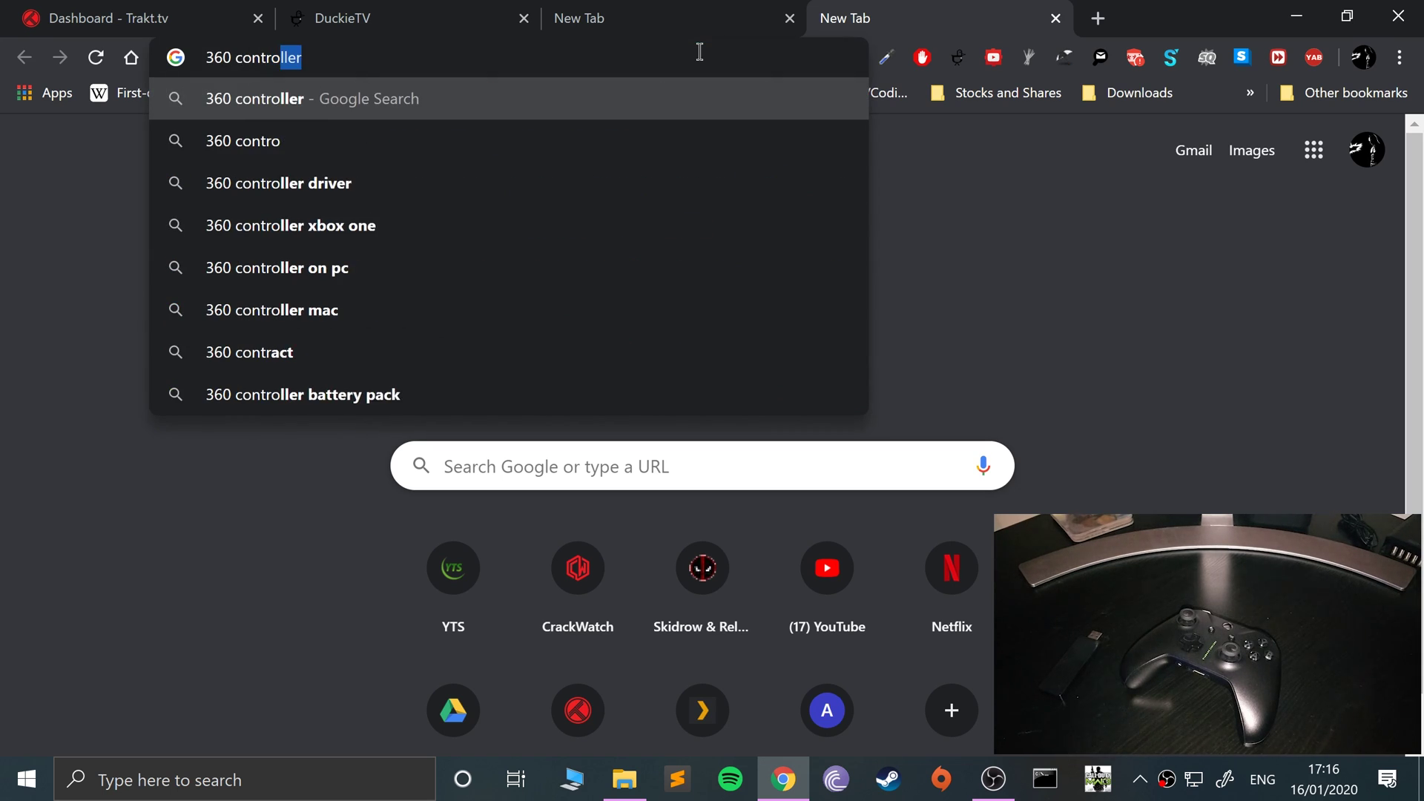
pyautogui.write('ller ')
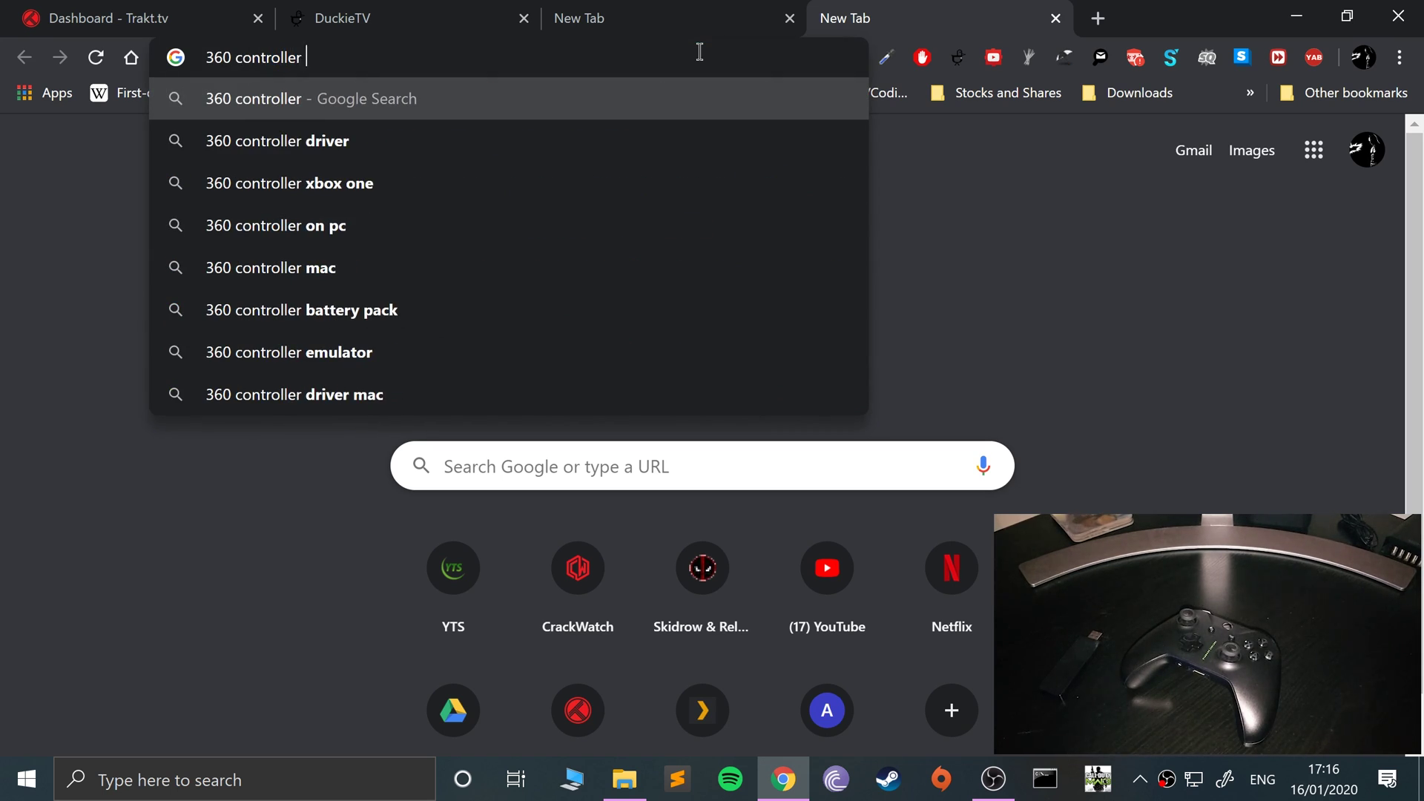
pyautogui.write('ada')
pyautogui.press('Return')
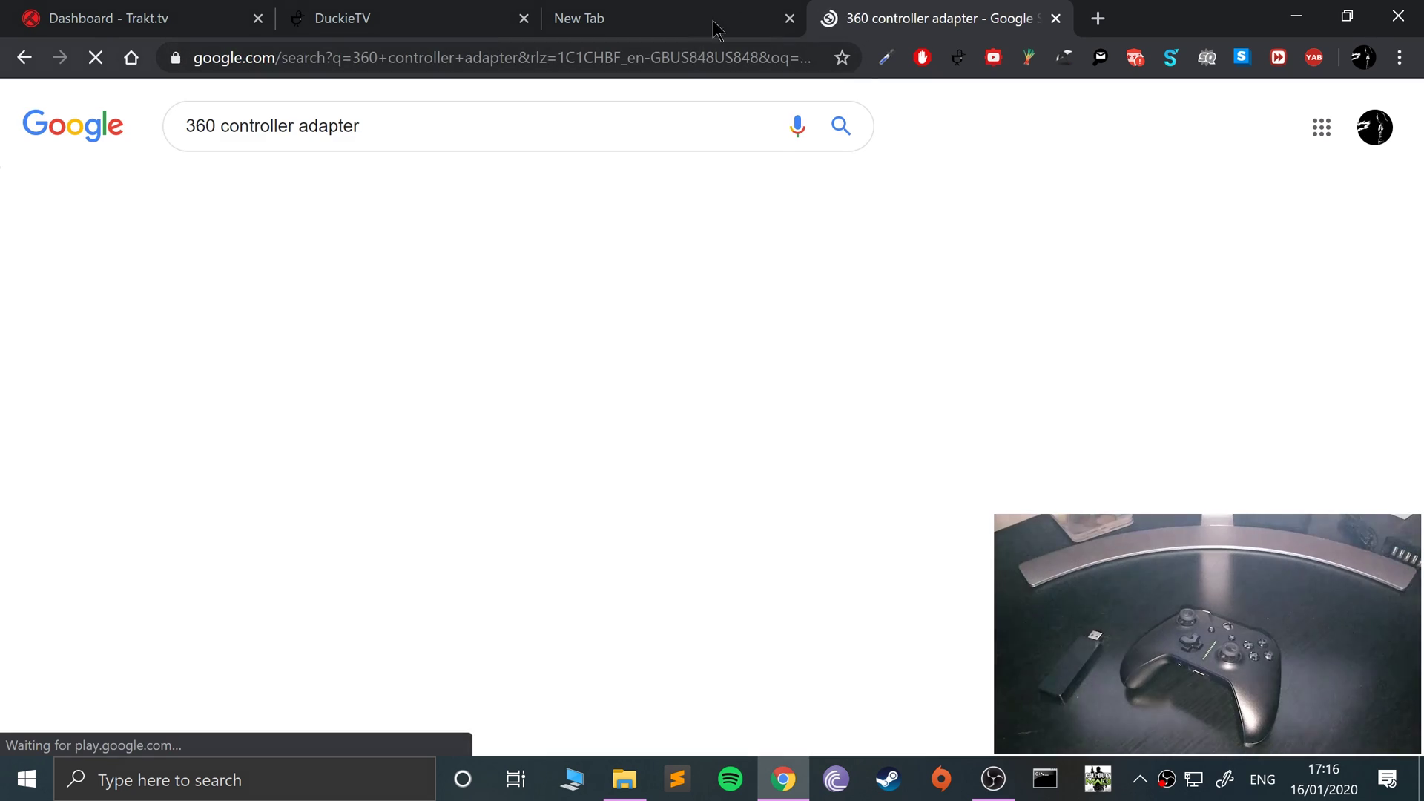
pyautogui.click(368, 195)
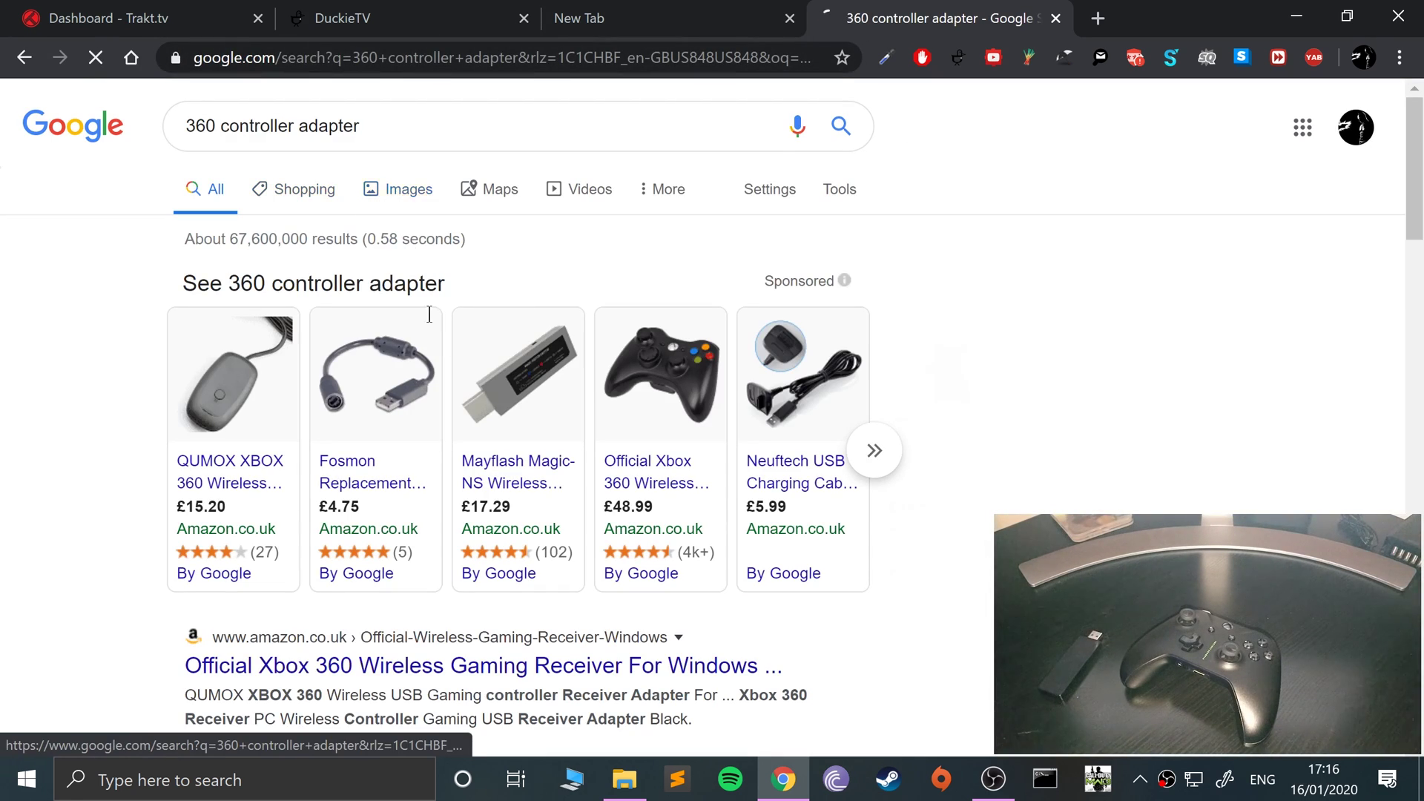
# Step: Examine the wired and wireless Xbox 360 adapter listings in the image results, then close the results tab and minimize the browser
pyautogui.scroll(-3, 6, 510)
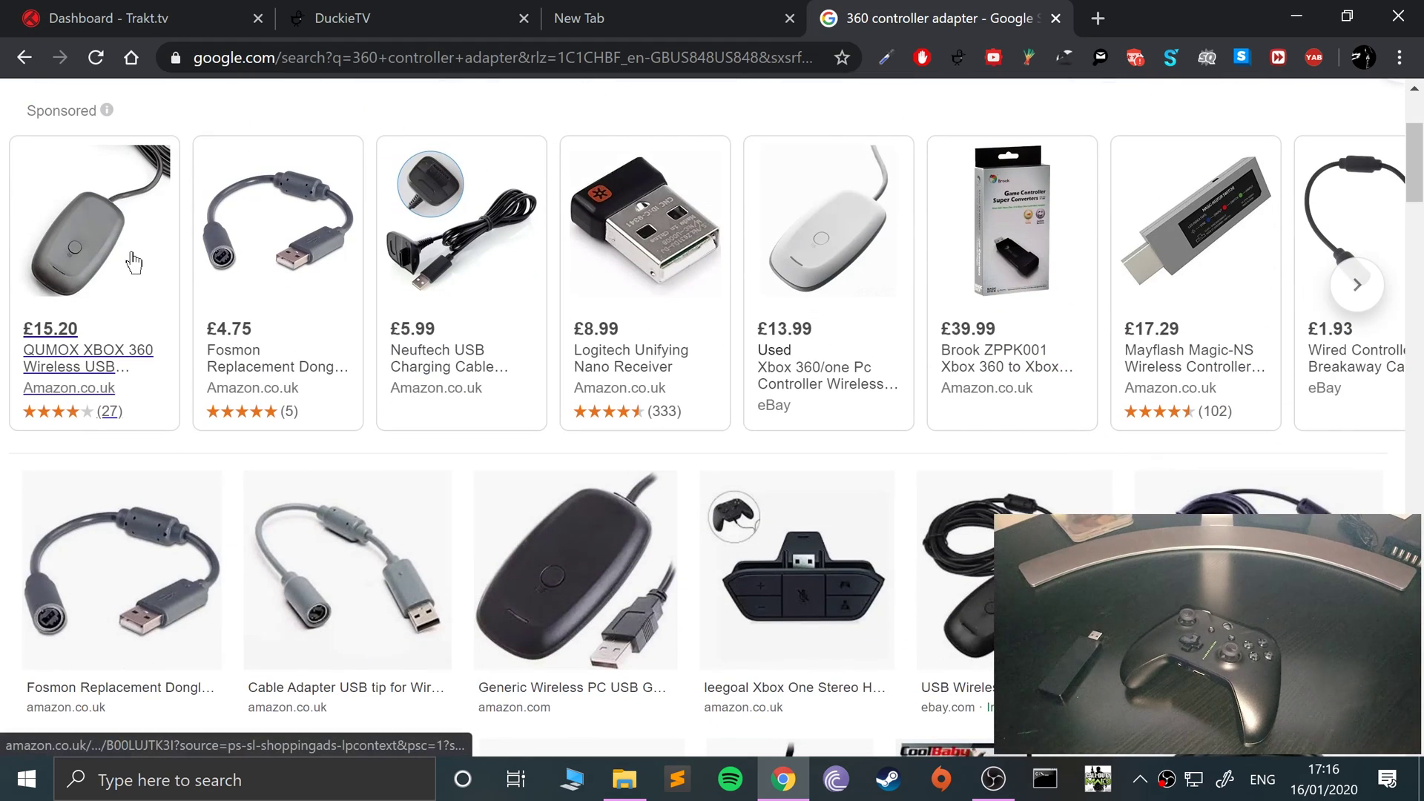
pyautogui.moveTo(71, 311)
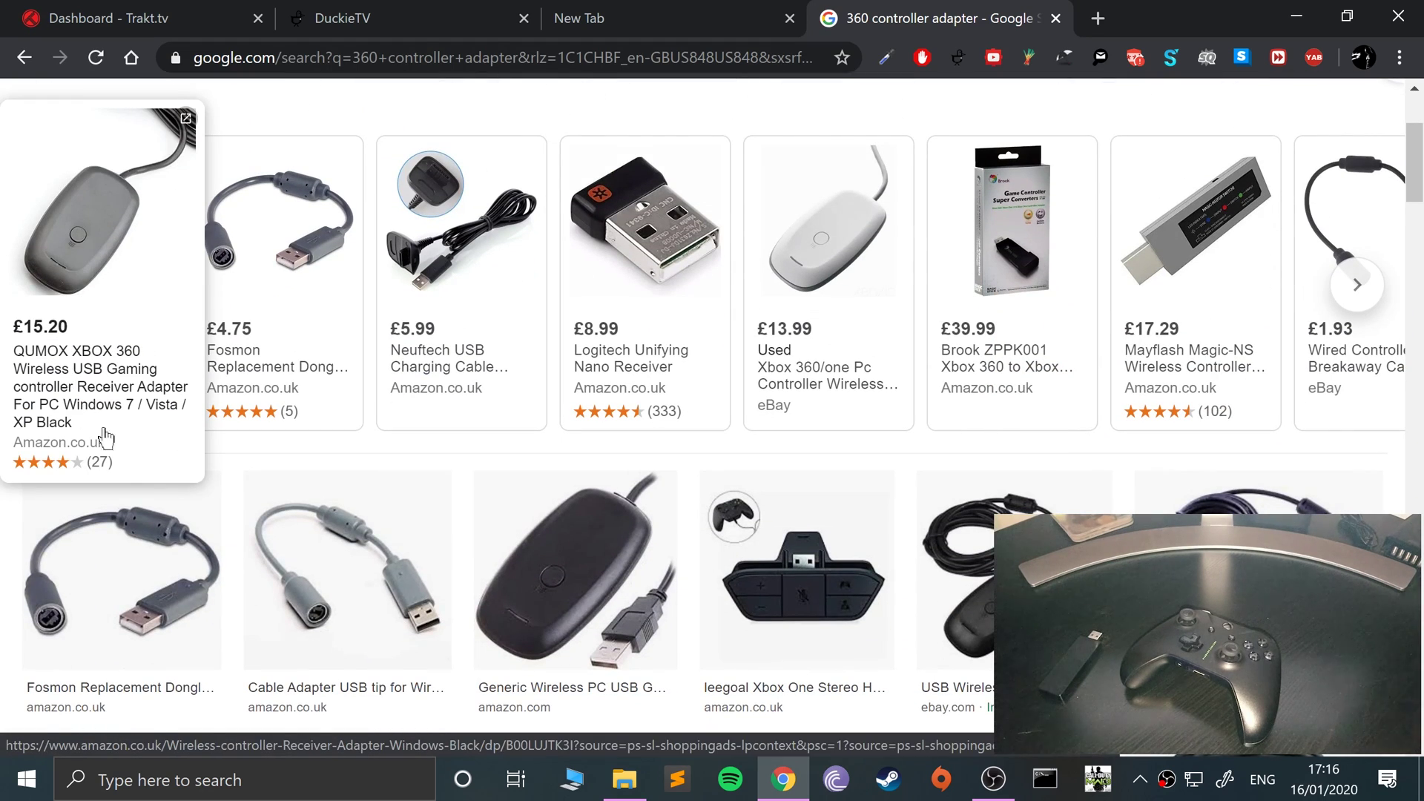
pyautogui.scroll(-5, 586, 345)
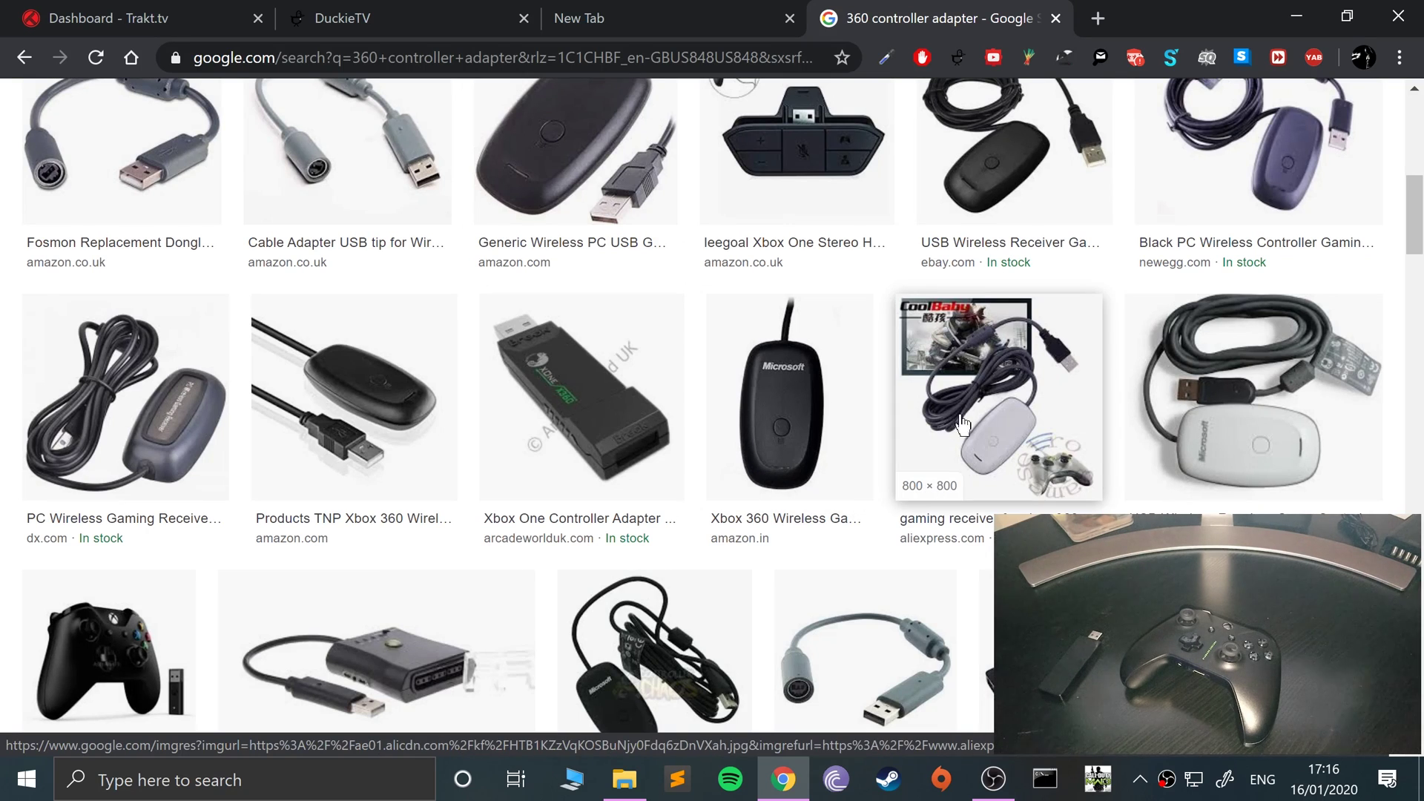
pyautogui.scroll(-3, 979, 438)
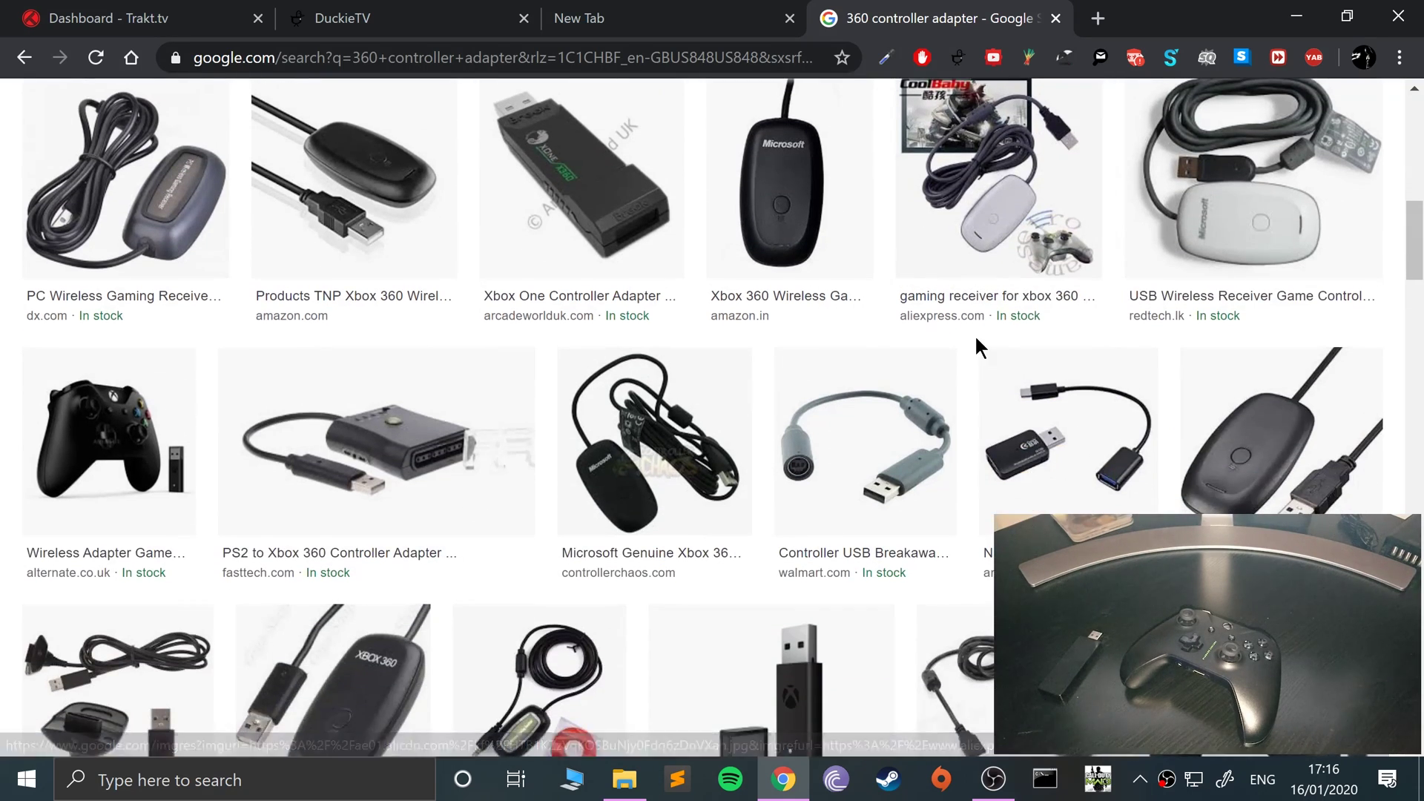
pyautogui.scroll(4, 974, 335)
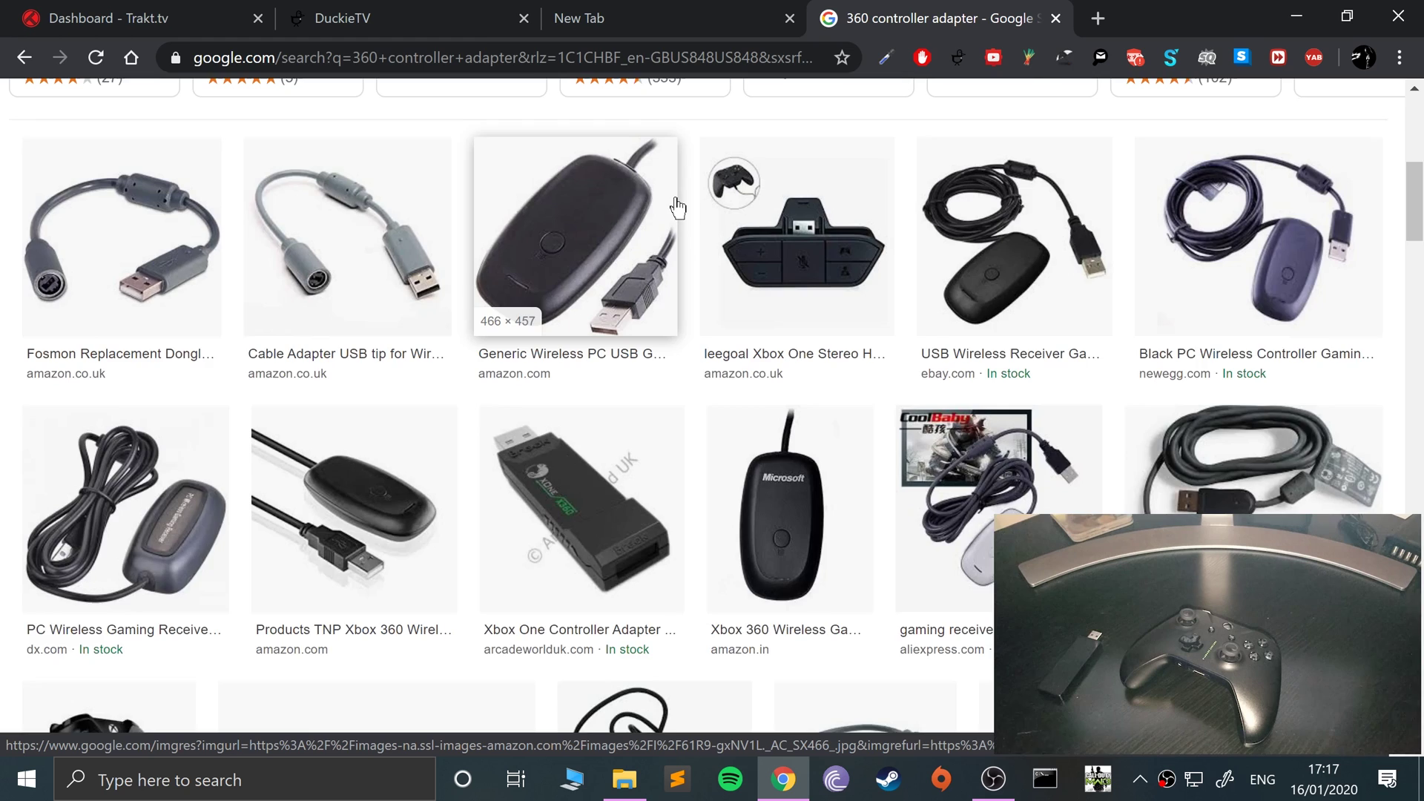
pyautogui.scroll(6, 674, 207)
pyautogui.scroll(-6, 460, 445)
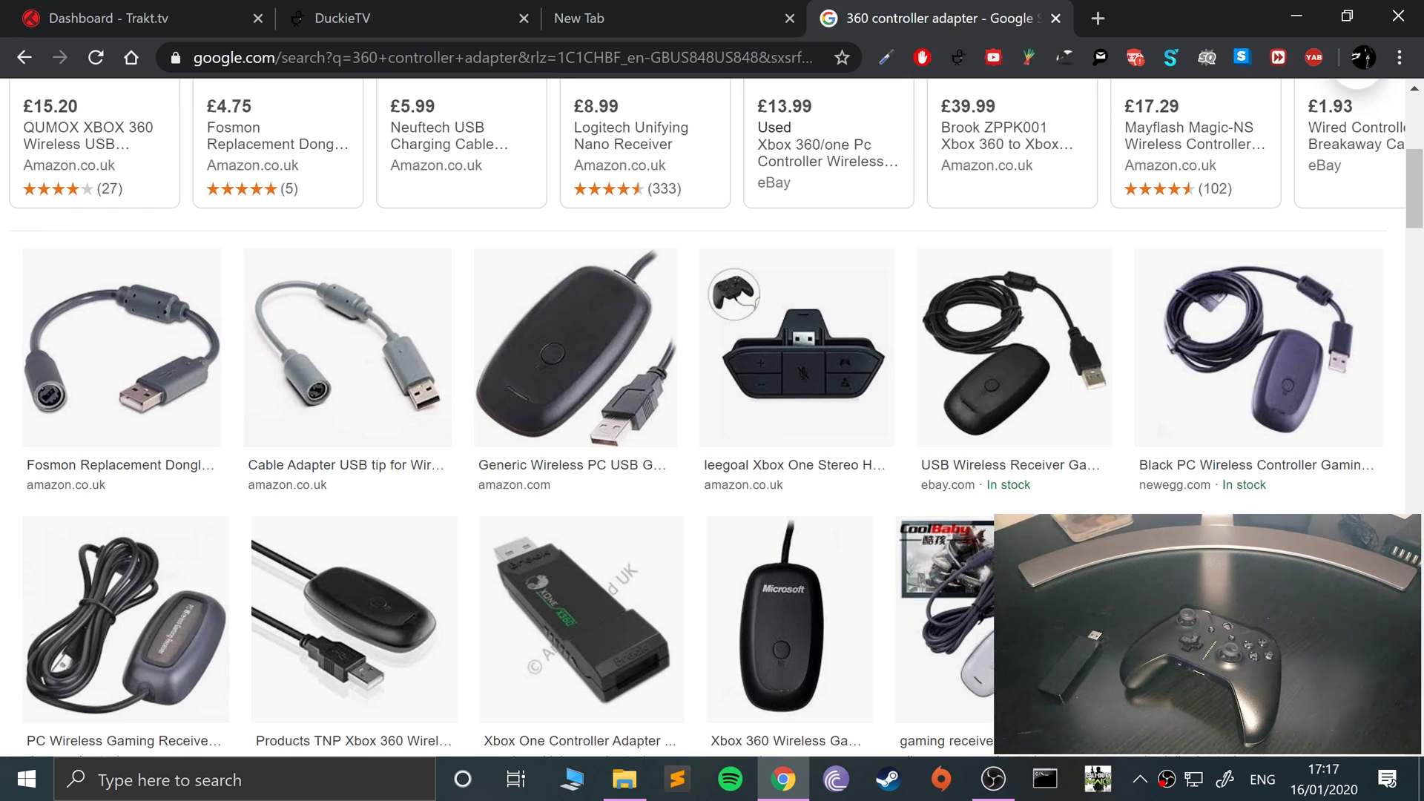
pyautogui.scroll(6, 962, 623)
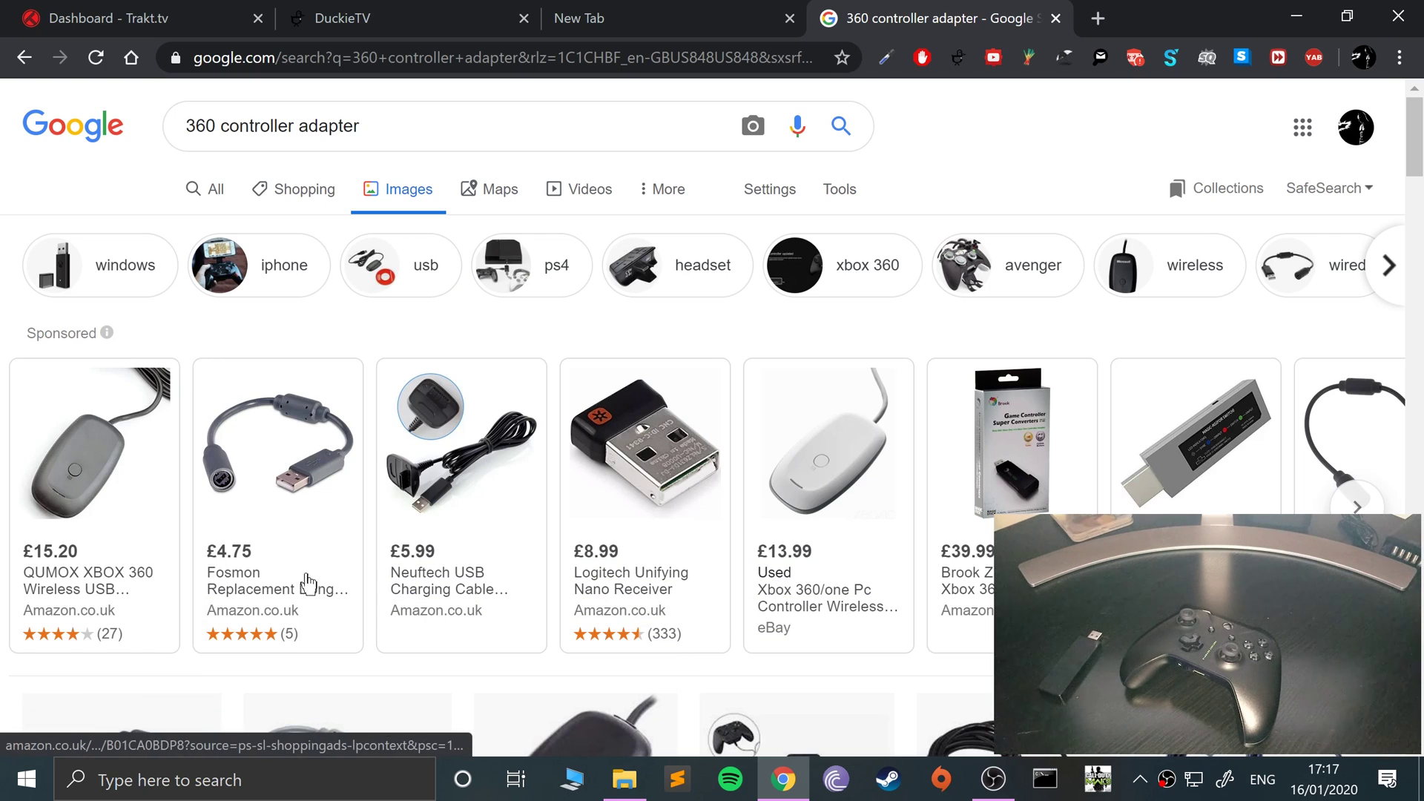
pyautogui.moveTo(822, 532)
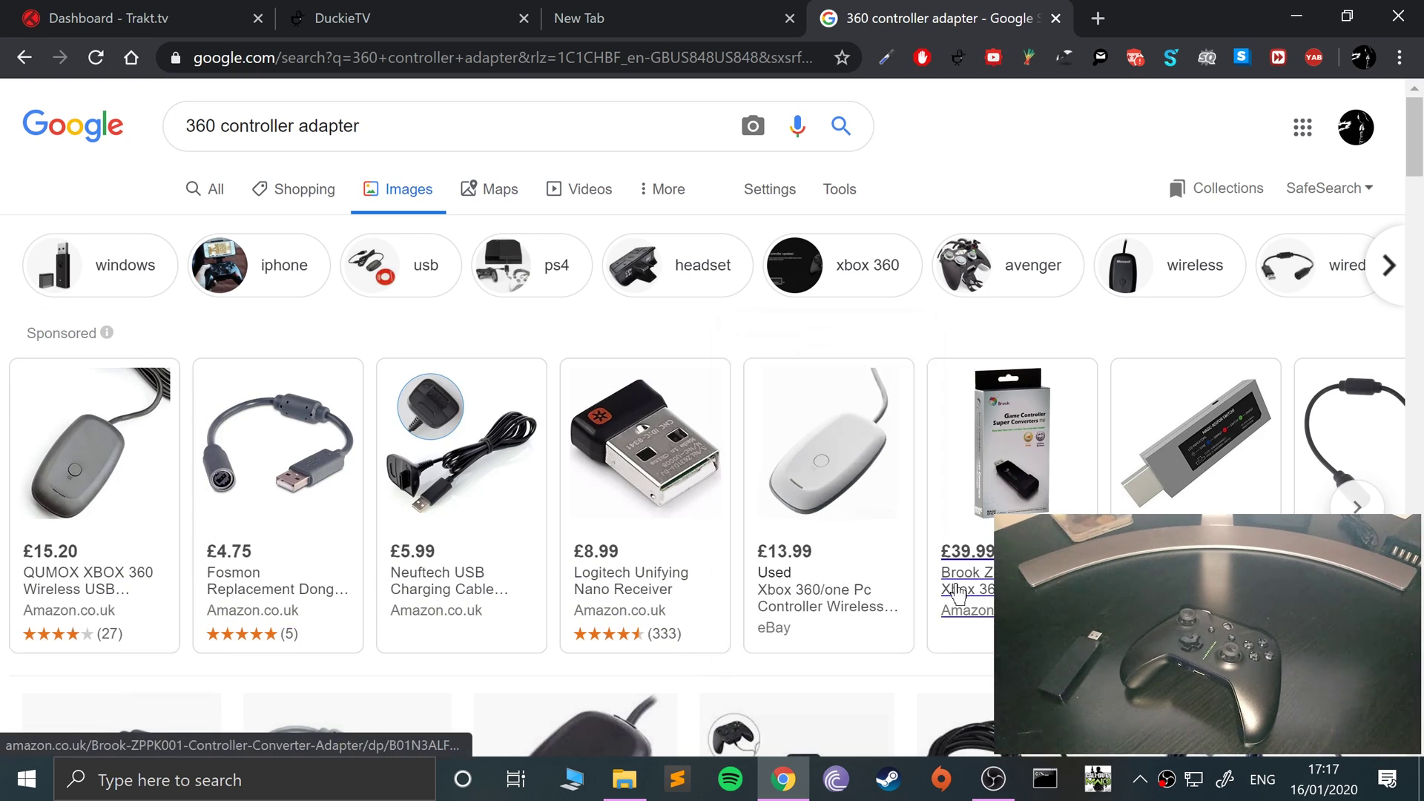
pyautogui.moveTo(806, 383)
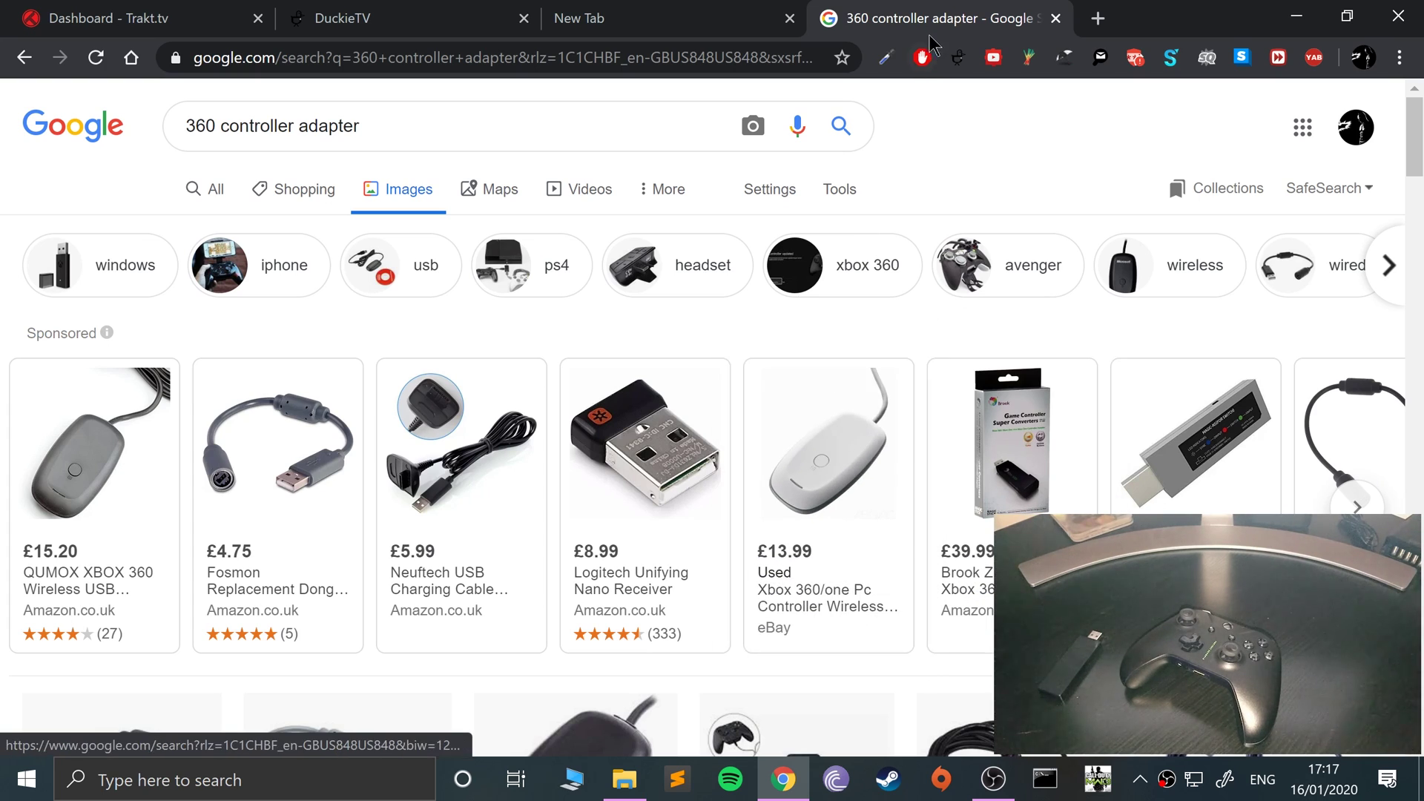
pyautogui.click(1055, 18)
pyautogui.click(1298, 10)
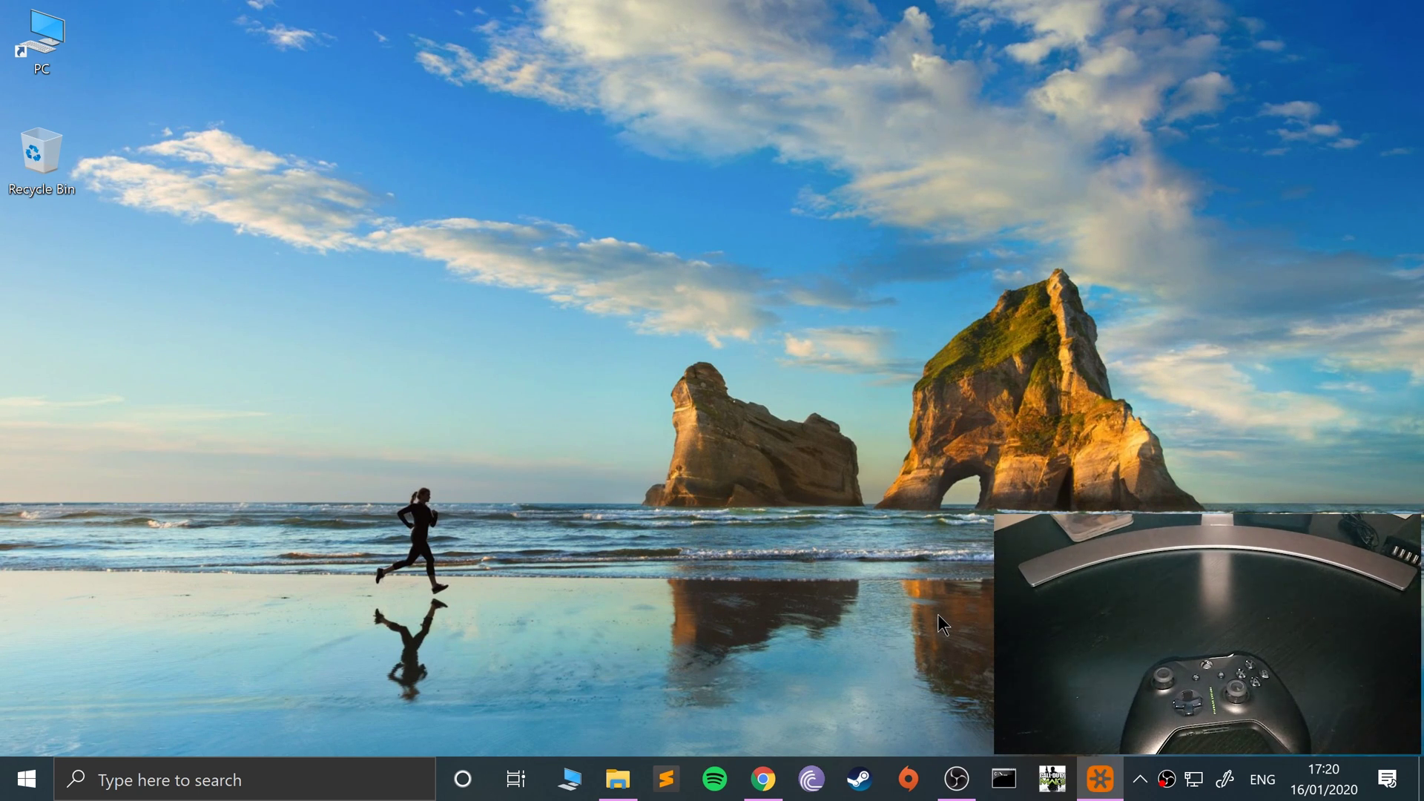
# Step: Open the Windows Bluetooth and other devices settings and remove the paired Xbox Wireless Controller
pyautogui.press('super')
pyautogui.write('blu')
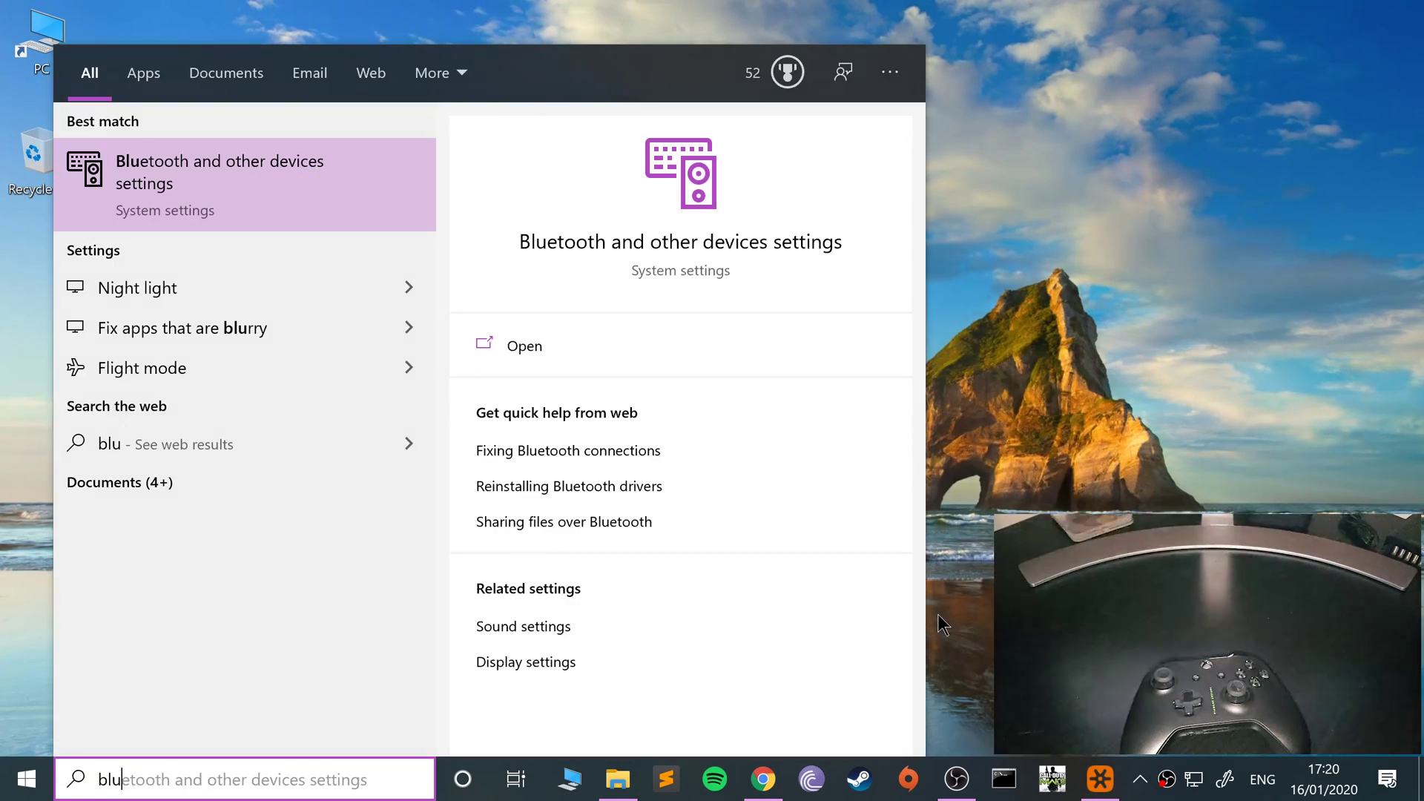
pyautogui.press('Return')
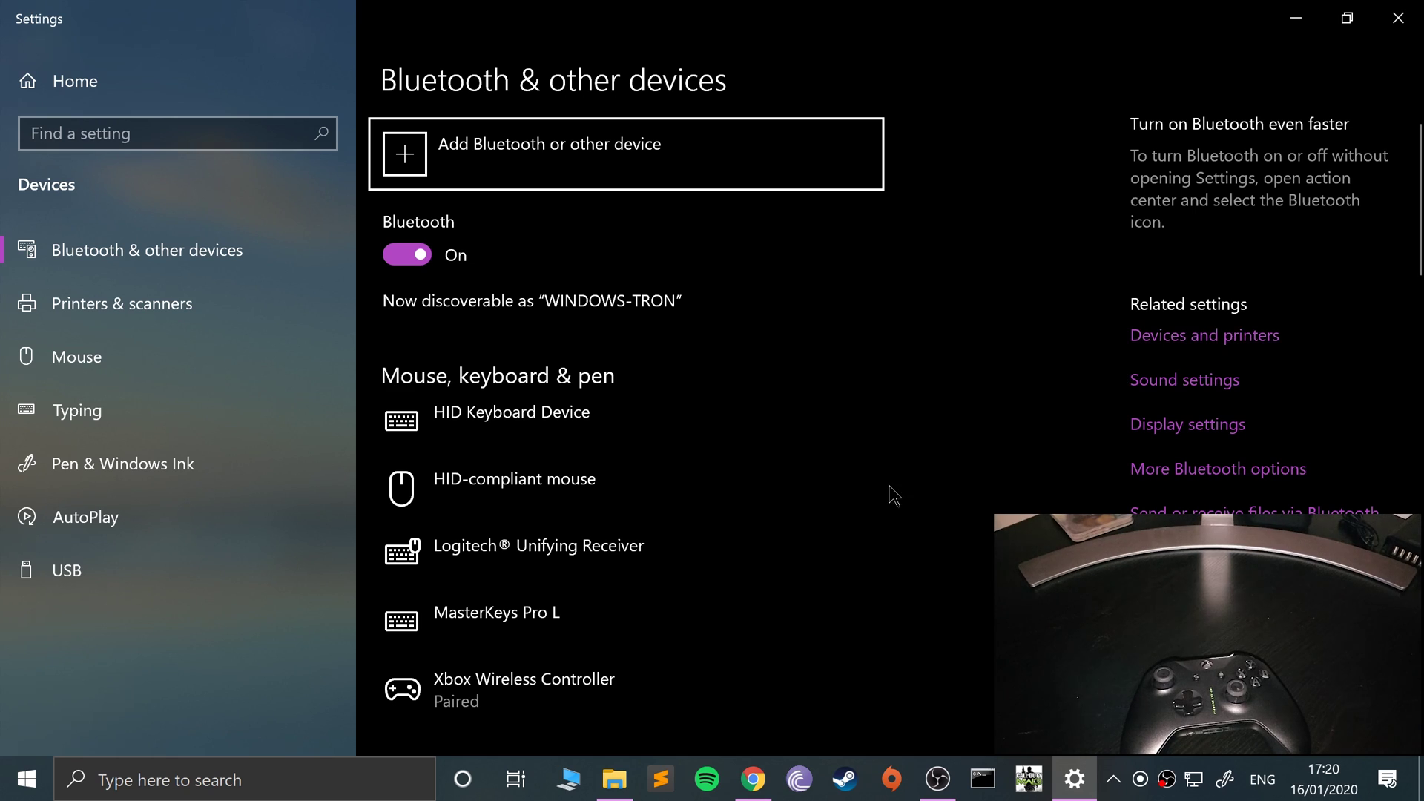
pyautogui.scroll(-2, 832, 522)
pyautogui.click(627, 558)
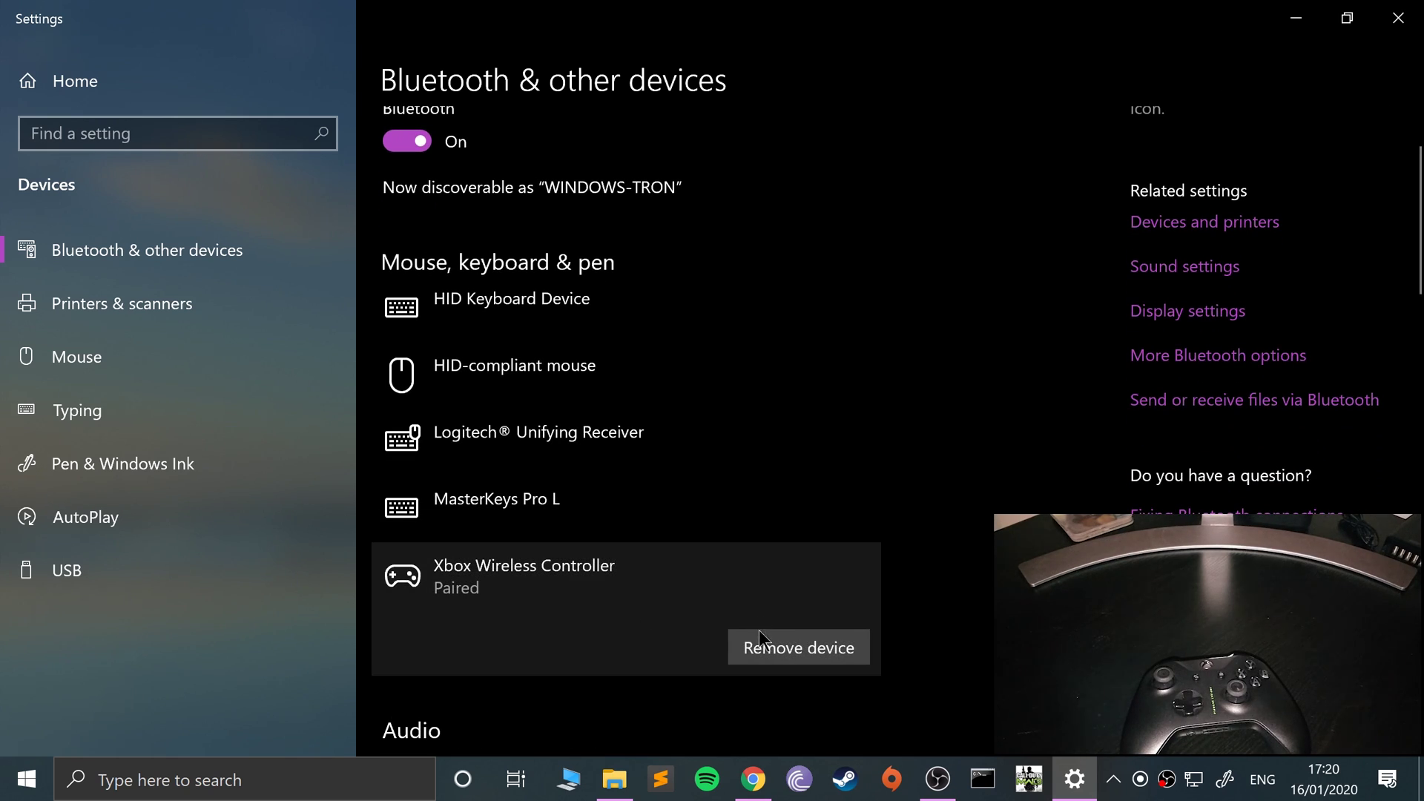
pyautogui.click(799, 648)
pyautogui.click(858, 572)
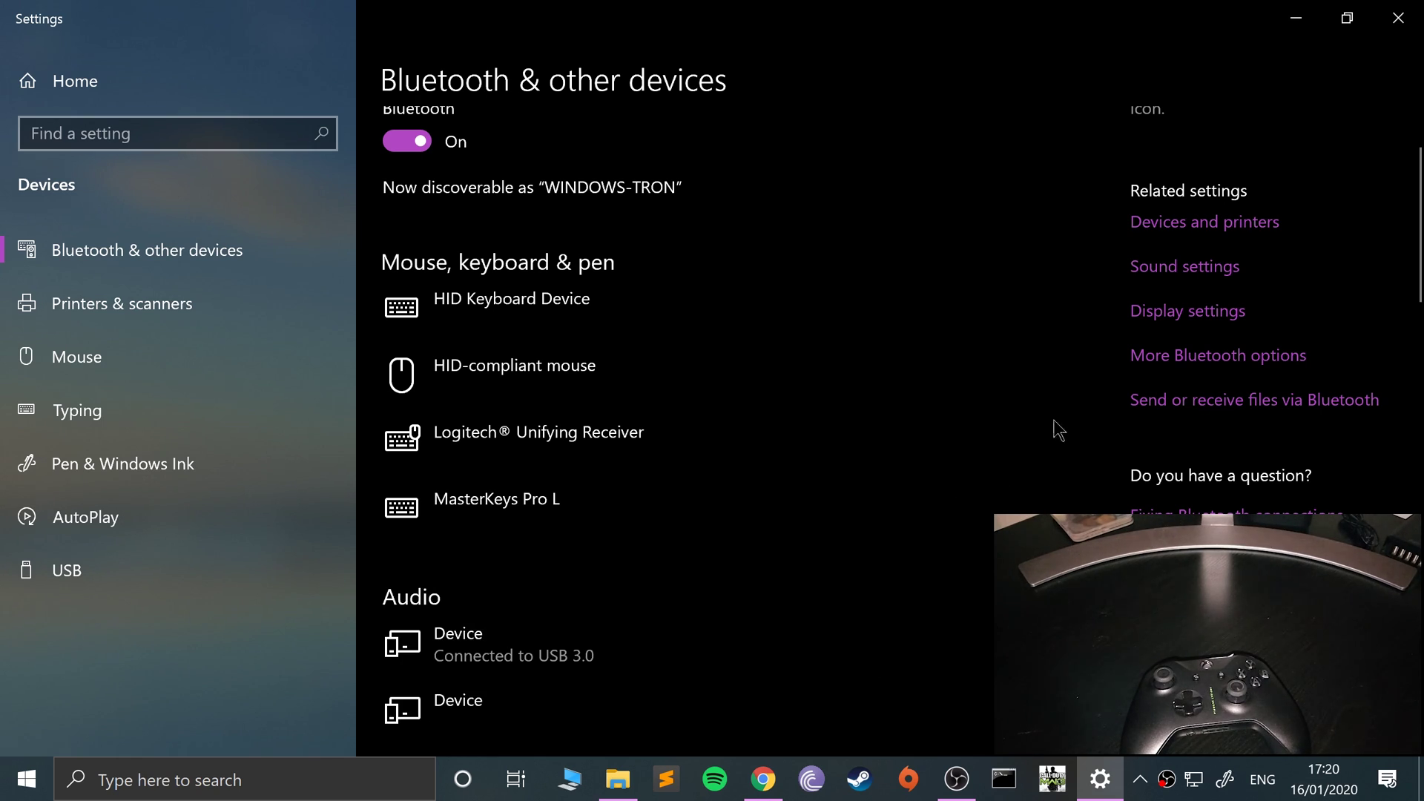
# Step: Add the Xbox Wireless Controller as a new device through Devices and Printers, and close the open settings windows
pyautogui.scroll(2, 881, 343)
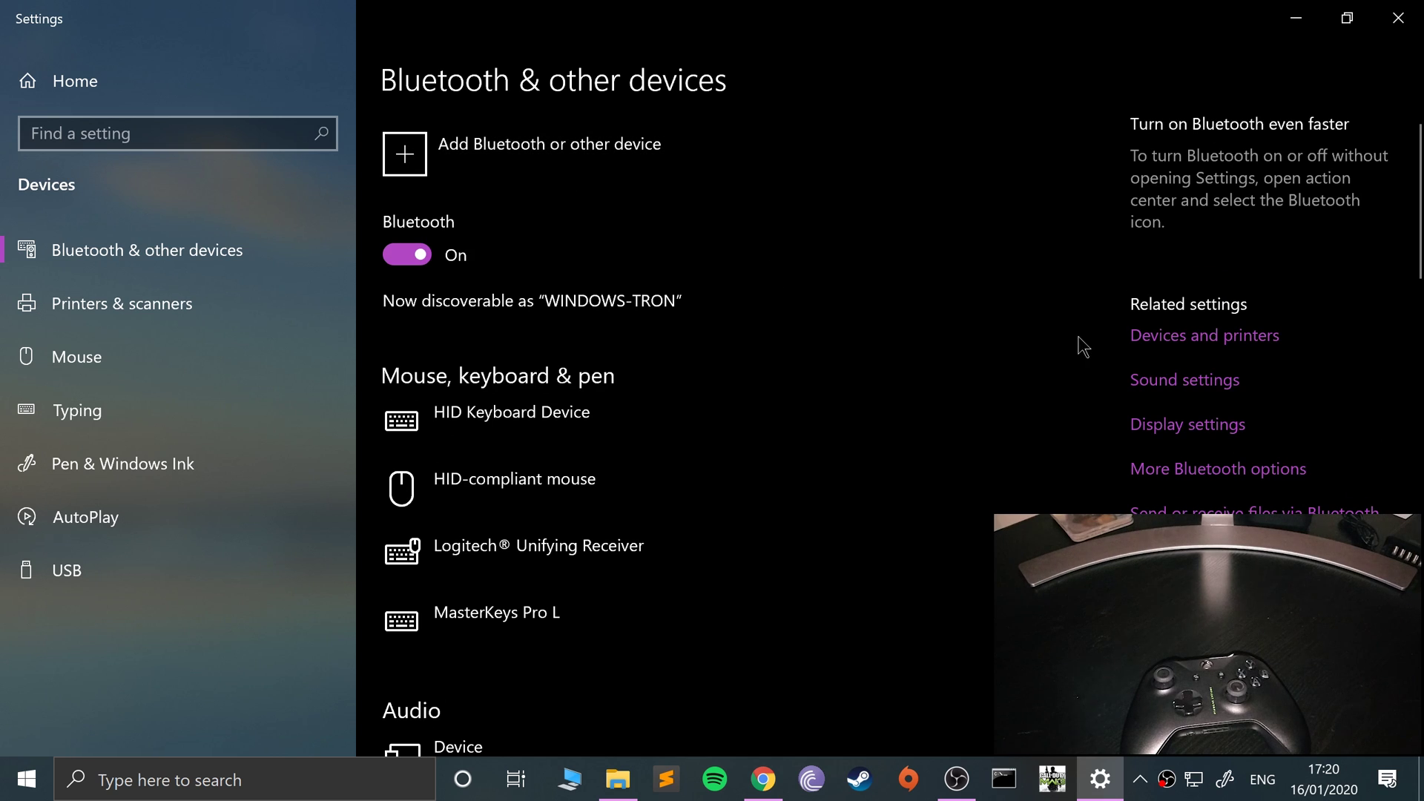
pyautogui.click(1148, 338)
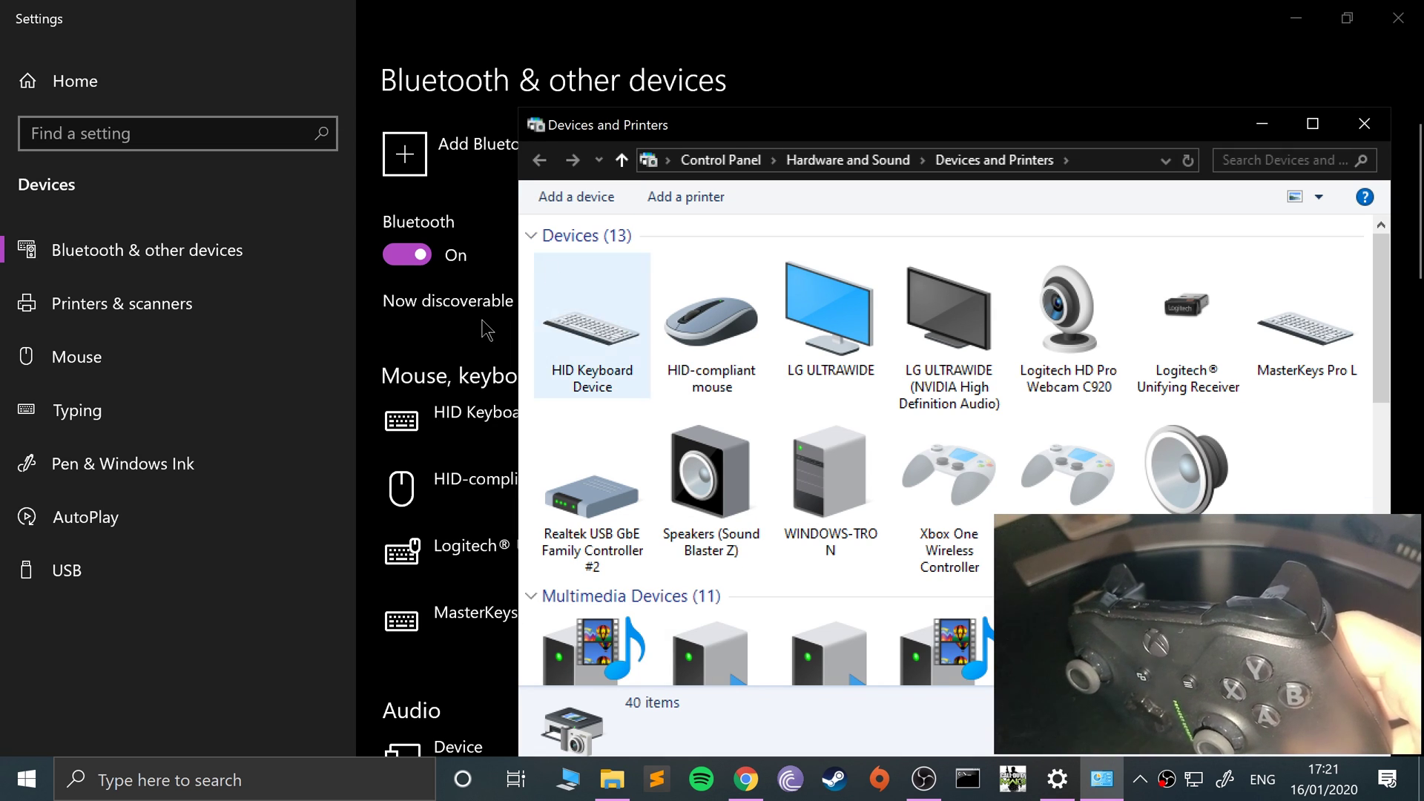
pyautogui.click(586, 199)
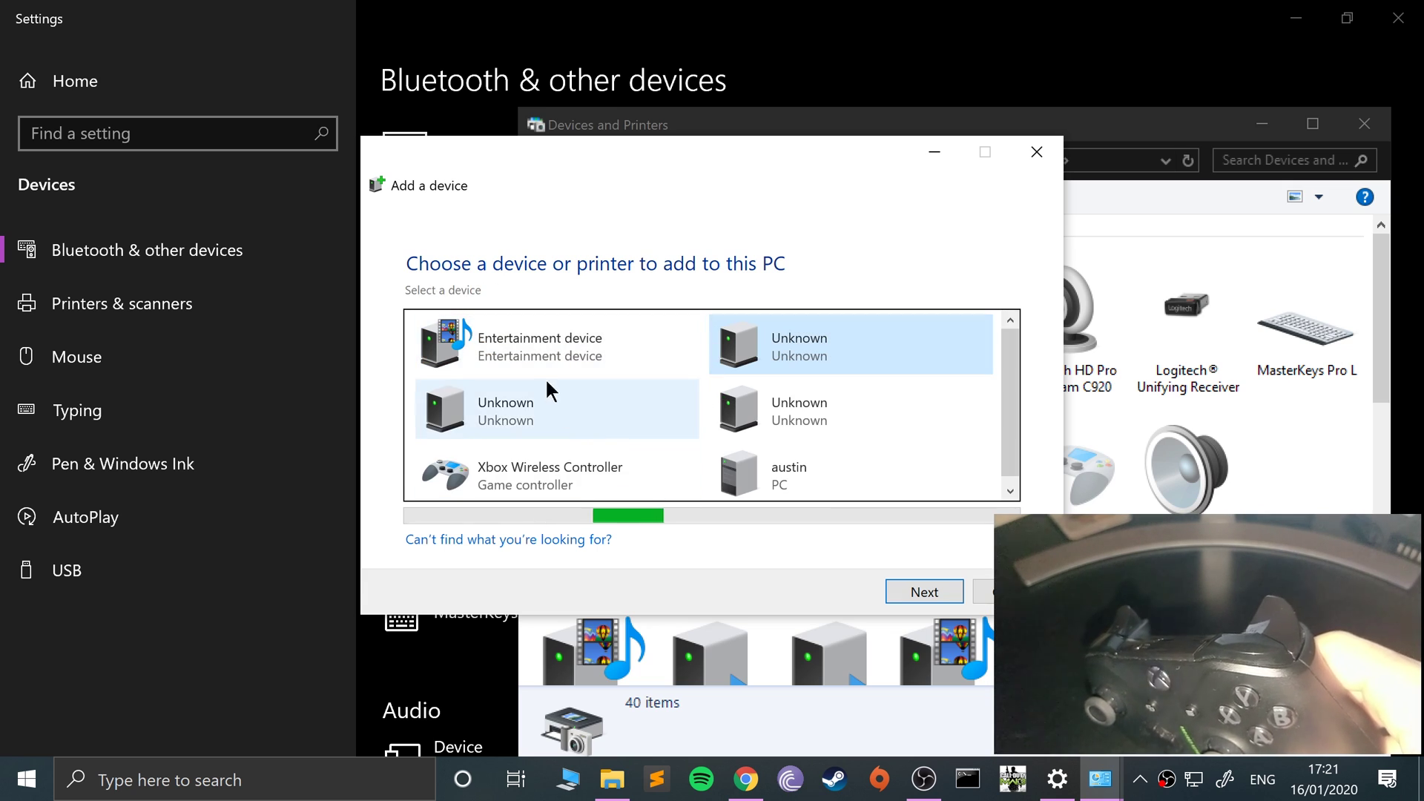
pyautogui.click(563, 471)
pyautogui.click(928, 597)
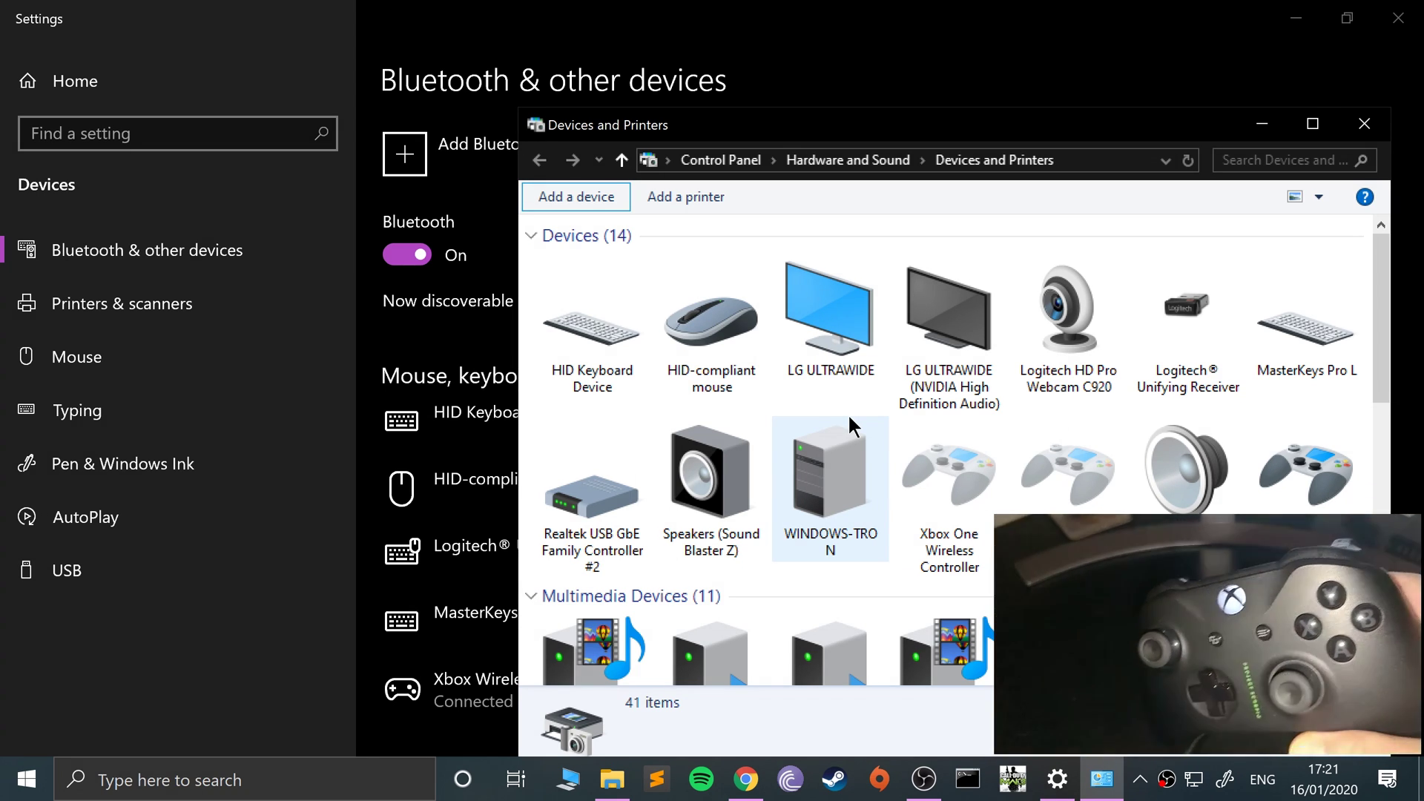
pyautogui.click(1387, 128)
pyautogui.click(1398, 18)
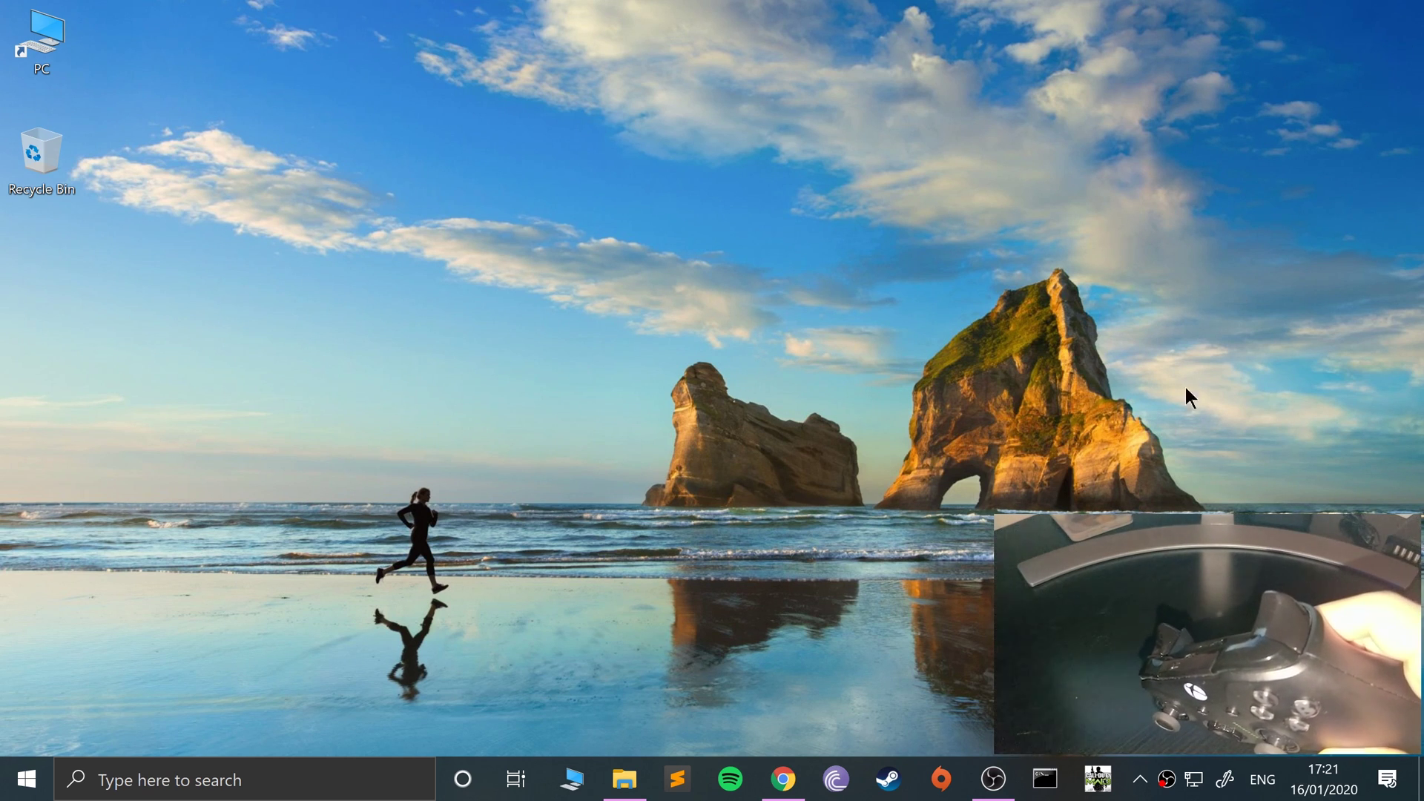
pyautogui.click(629, 772)
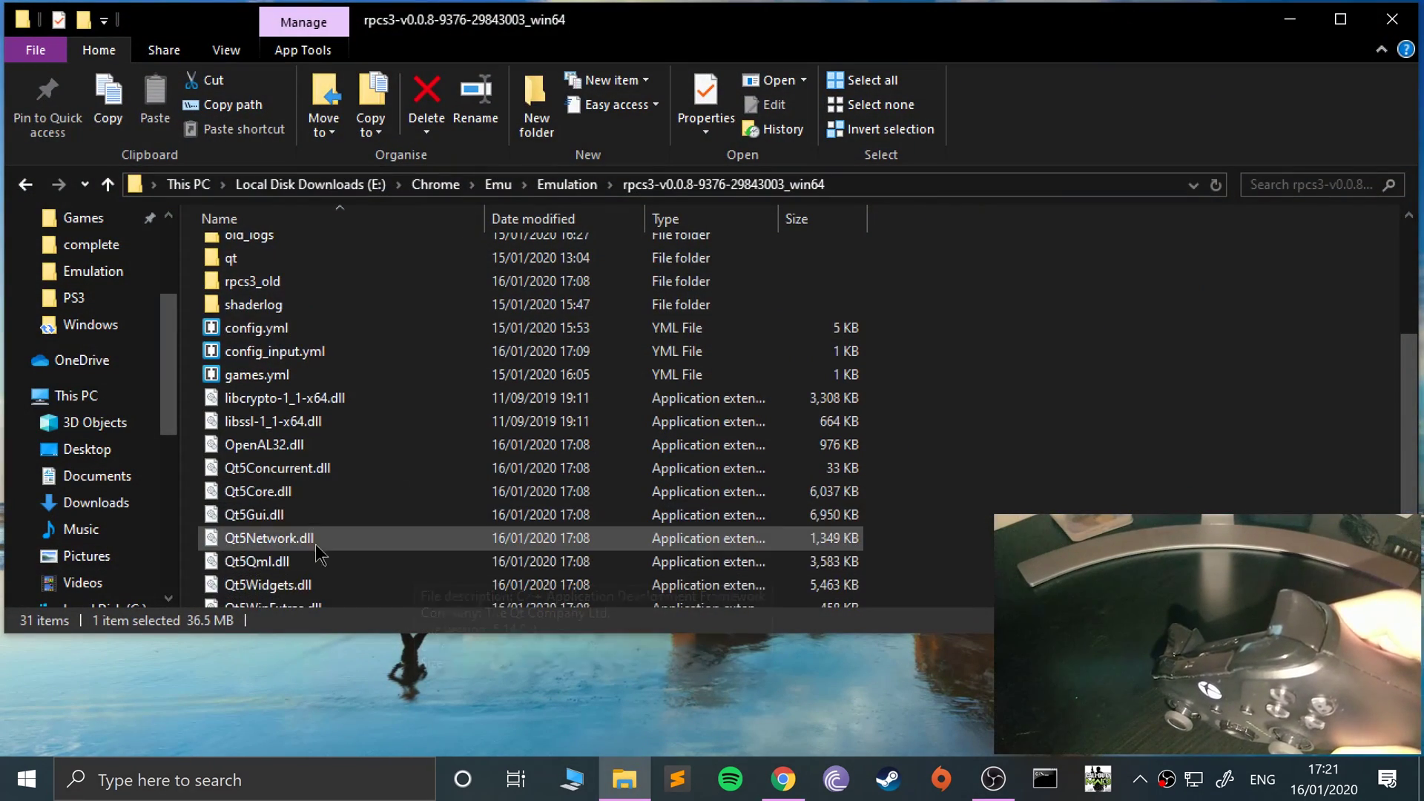
pyautogui.scroll(-2, 297, 519)
pyautogui.click(266, 524)
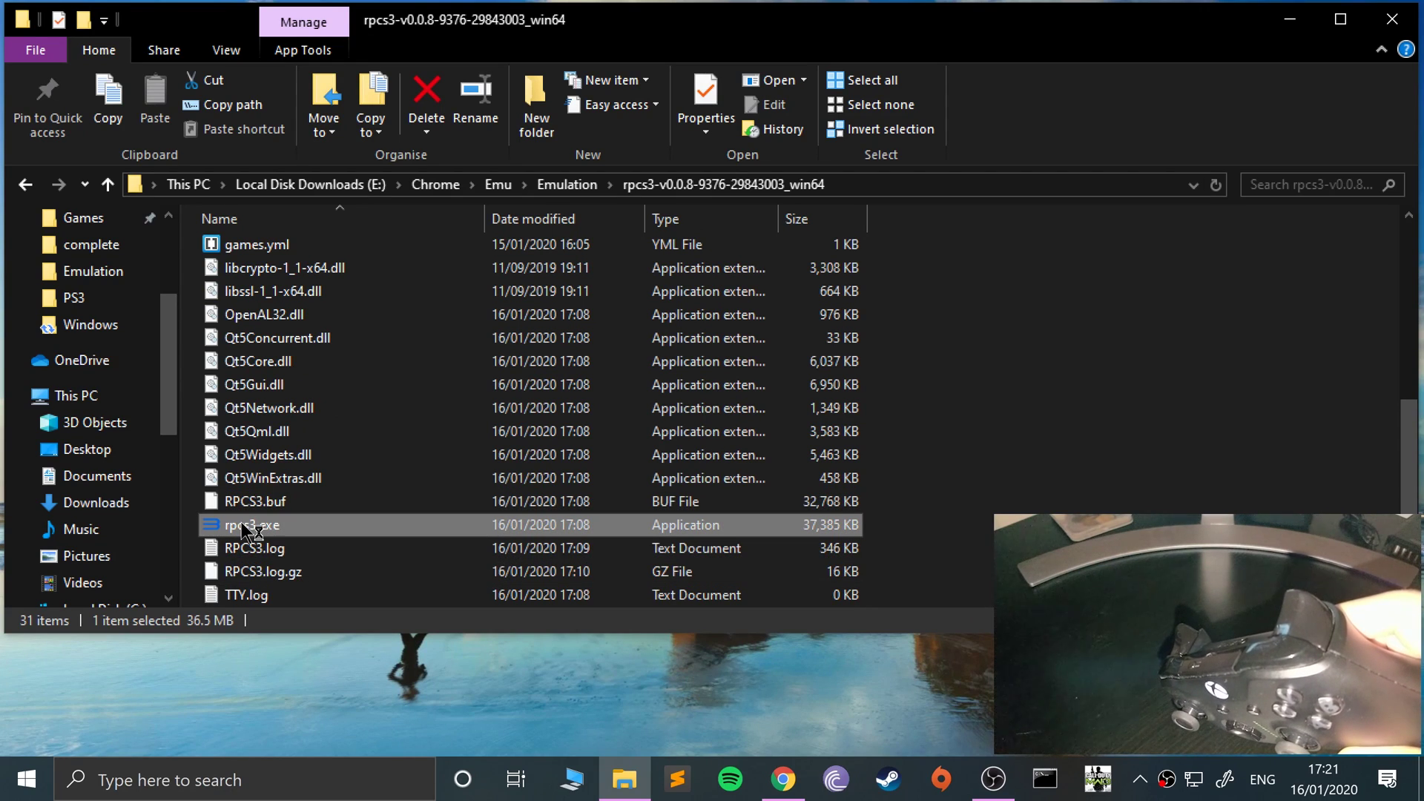
pyautogui.doubleClick(244, 527)
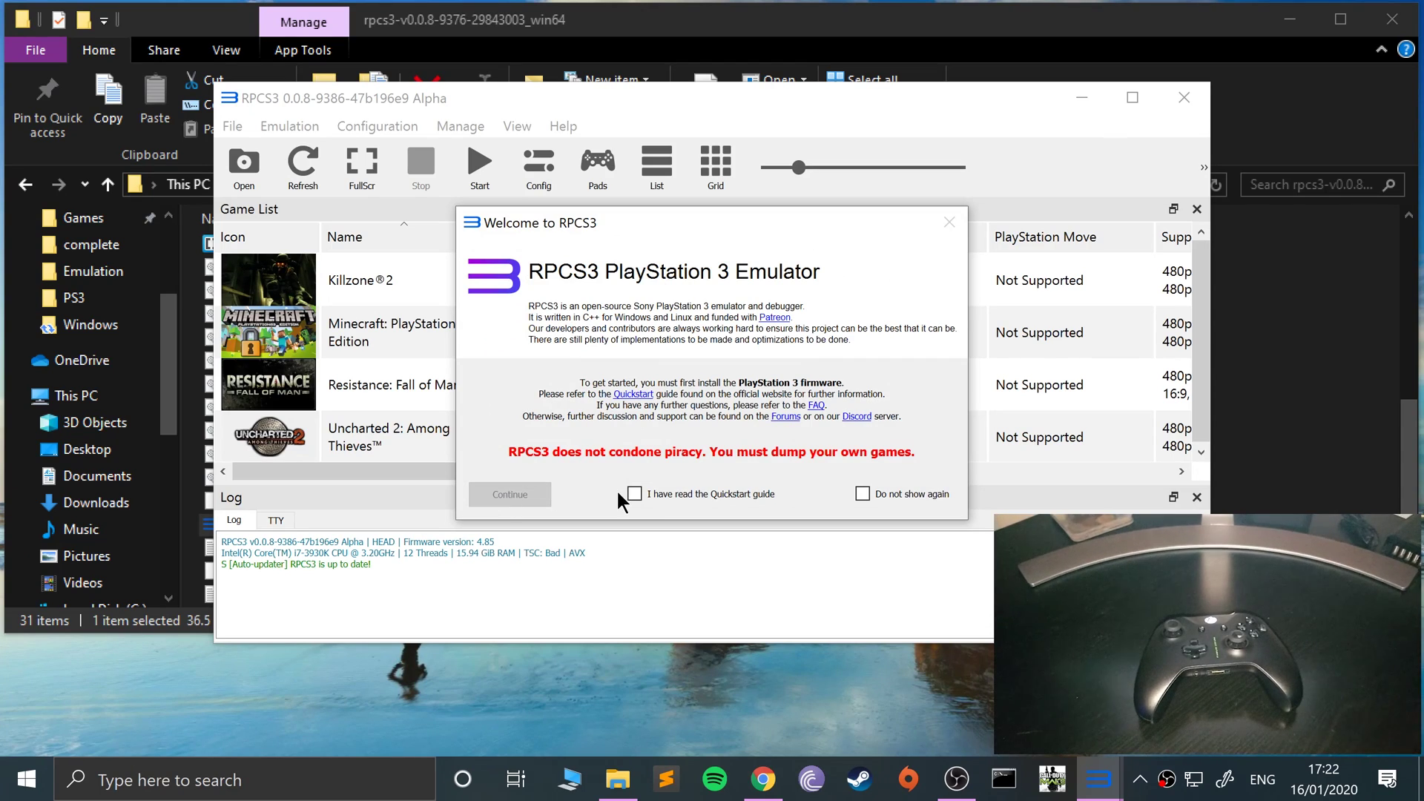
pyautogui.click(478, 491)
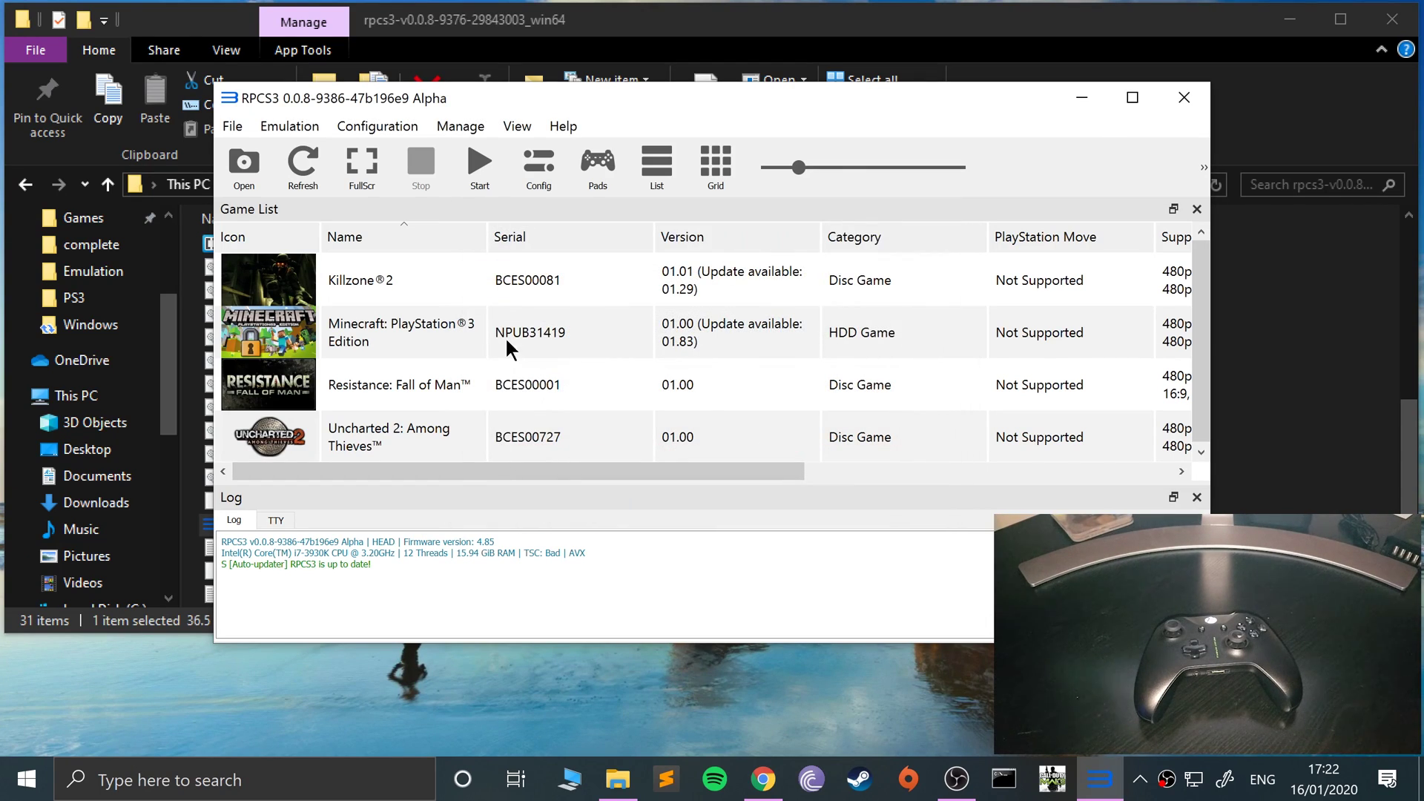
# Step: Open the gamepad settings and set Player 1's handler to XInput with XInput Pad #1 as the device
pyautogui.click(584, 185)
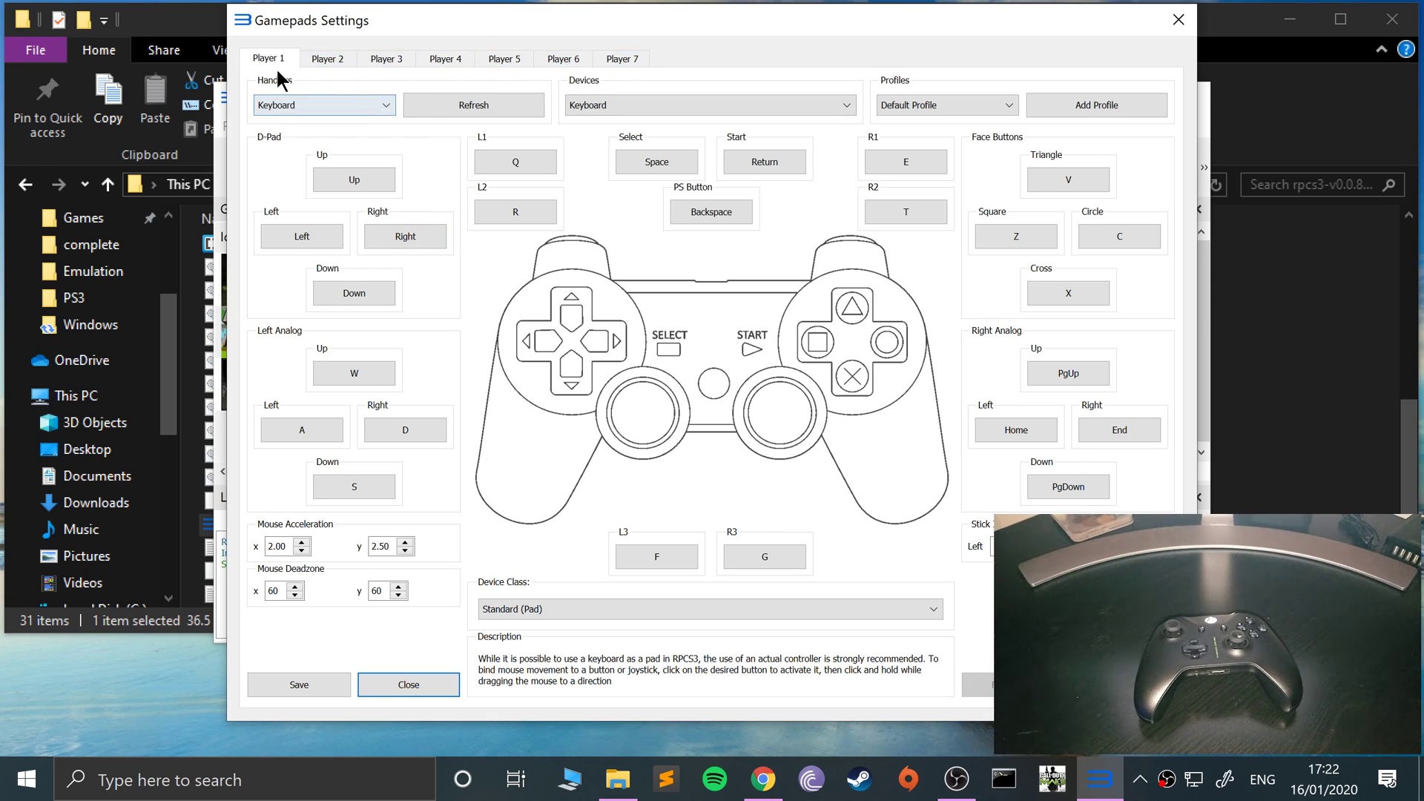
pyautogui.click(285, 105)
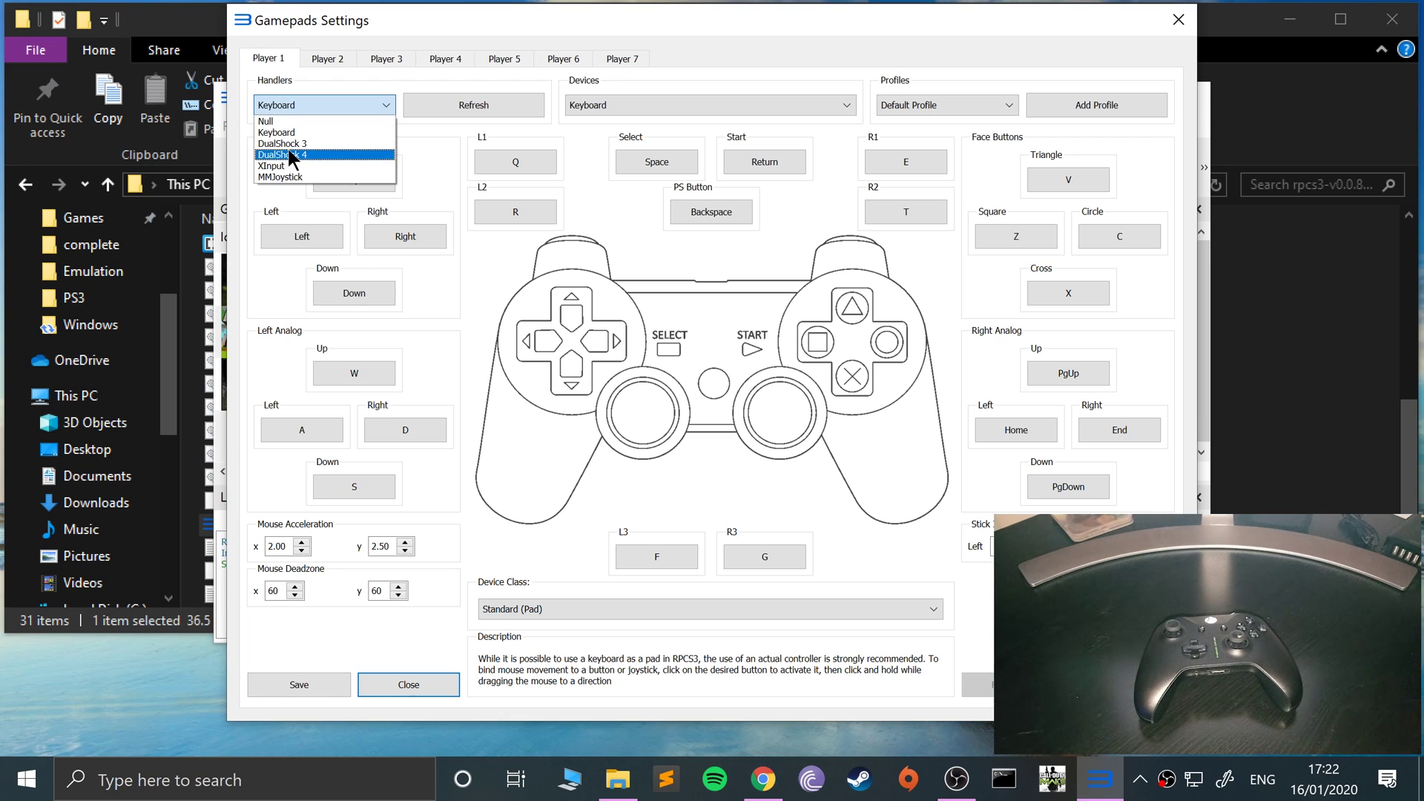
pyautogui.click(285, 164)
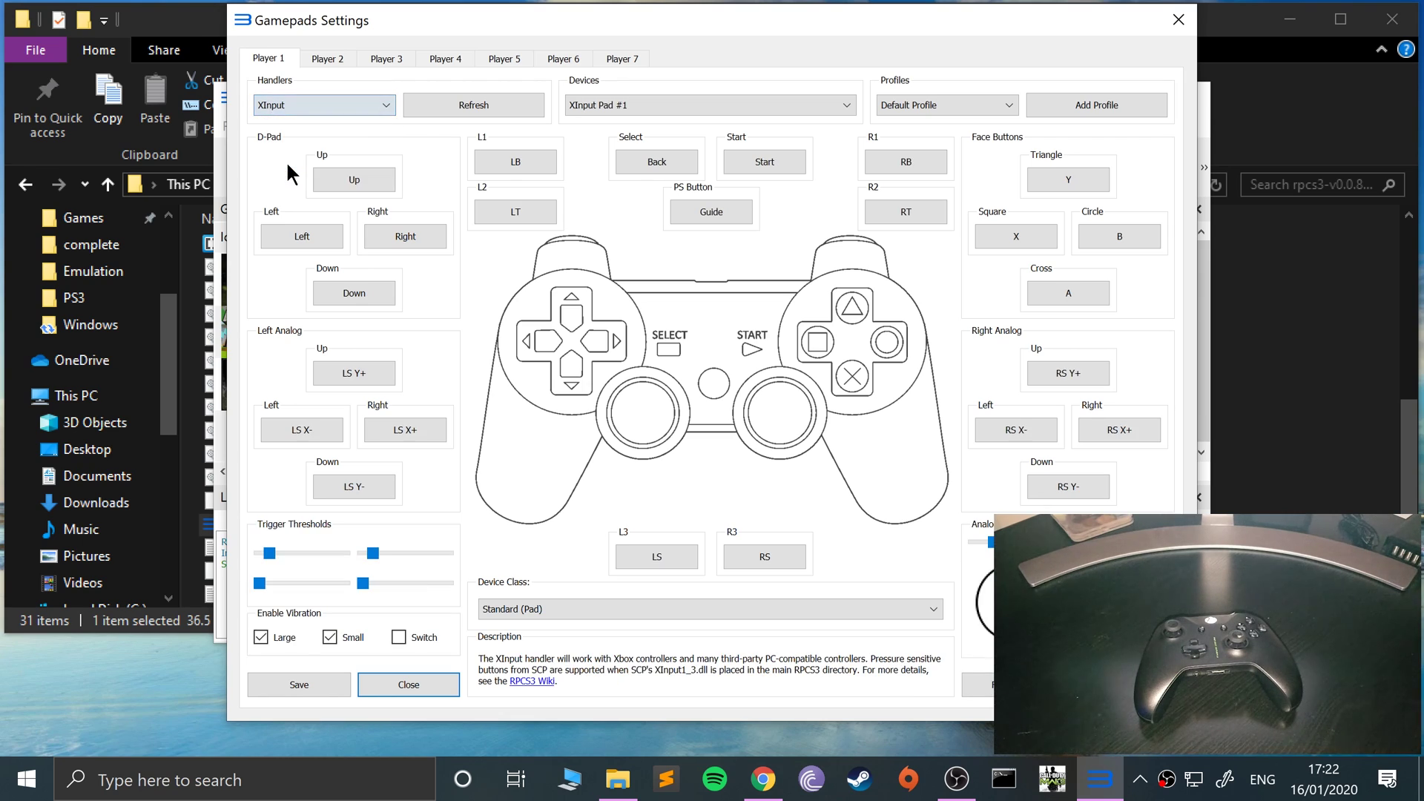
pyautogui.click(586, 99)
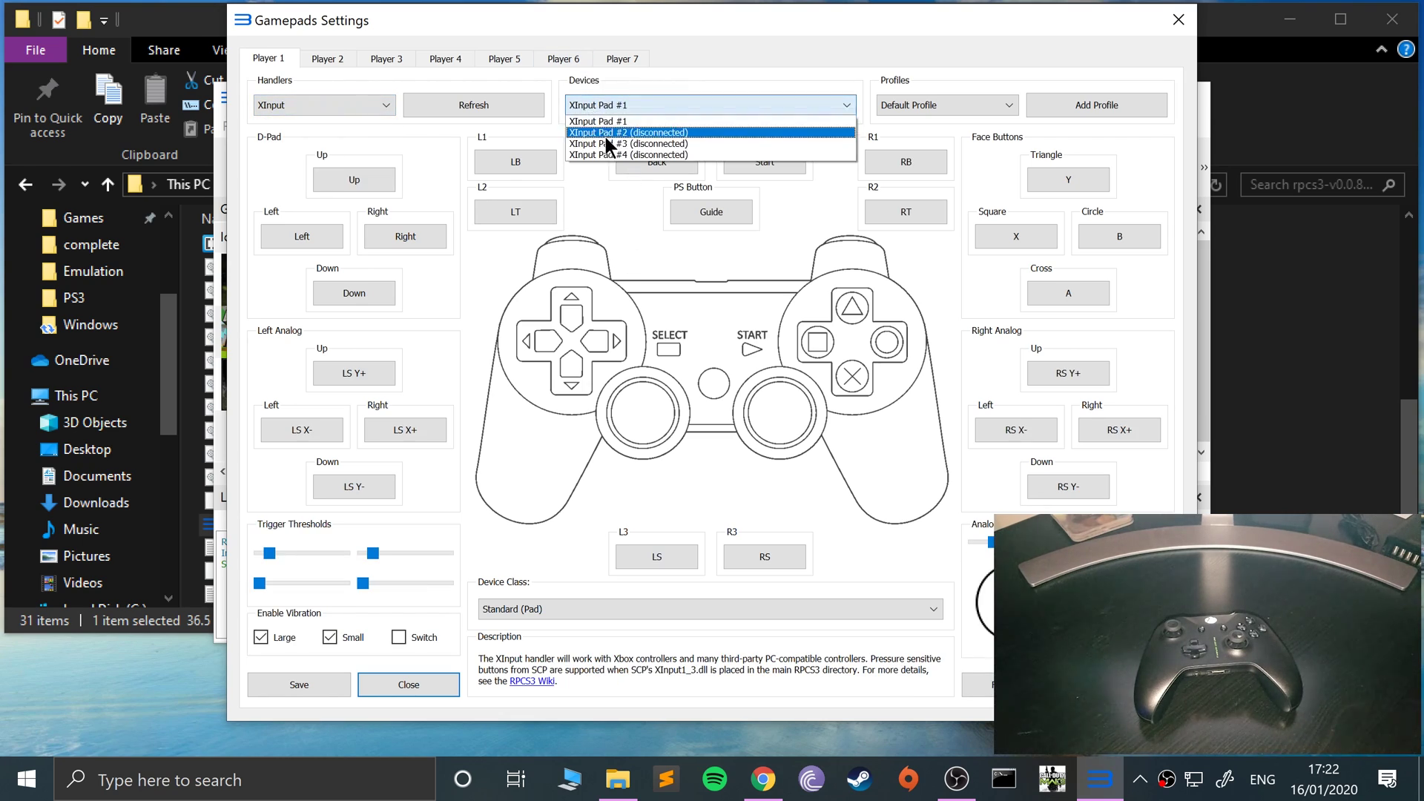
pyautogui.click(598, 115)
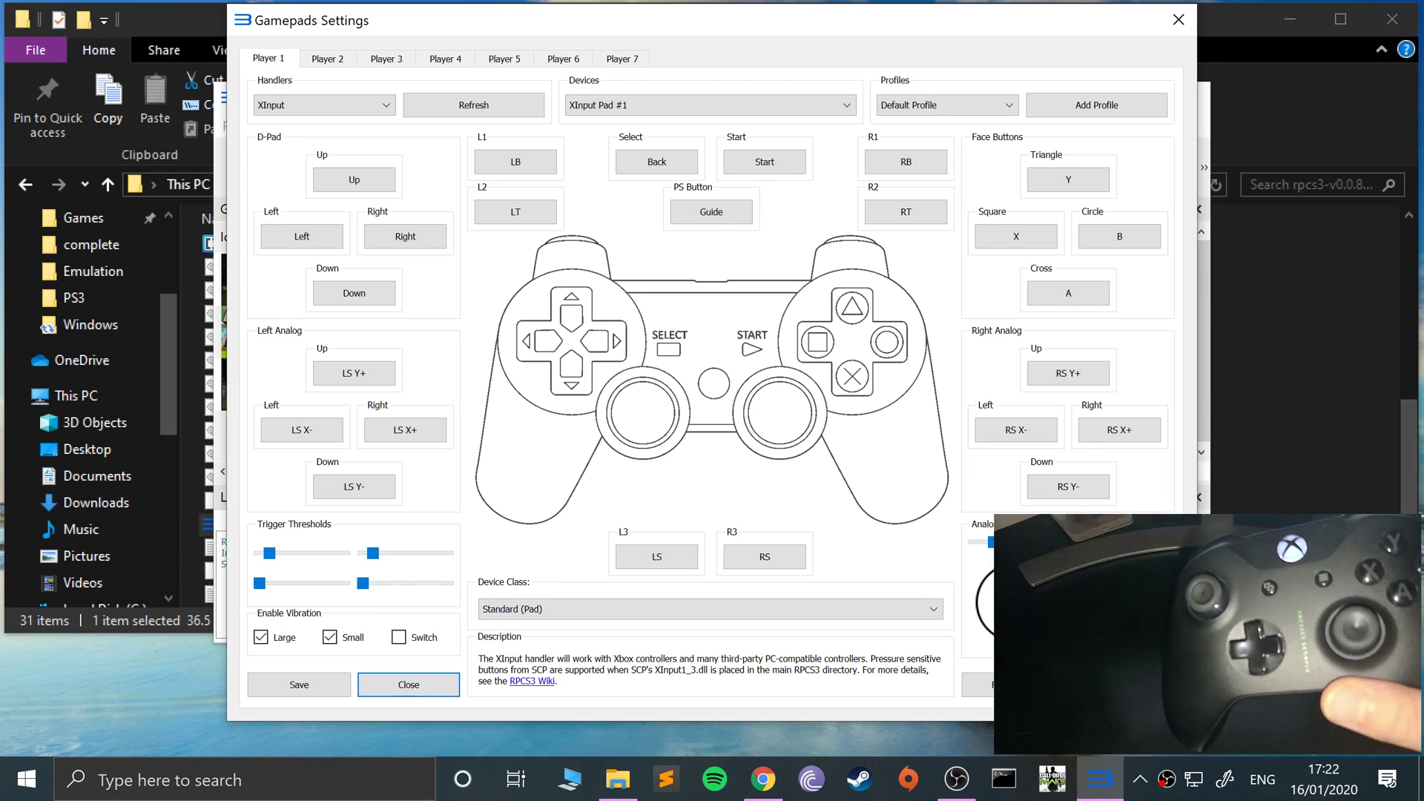
# Step: Move the gamepad settings window clear of the overlay and enable the Switch vibration option for Player 1
pyautogui.moveTo(1109, 31); pyautogui.dragTo(878, 9)
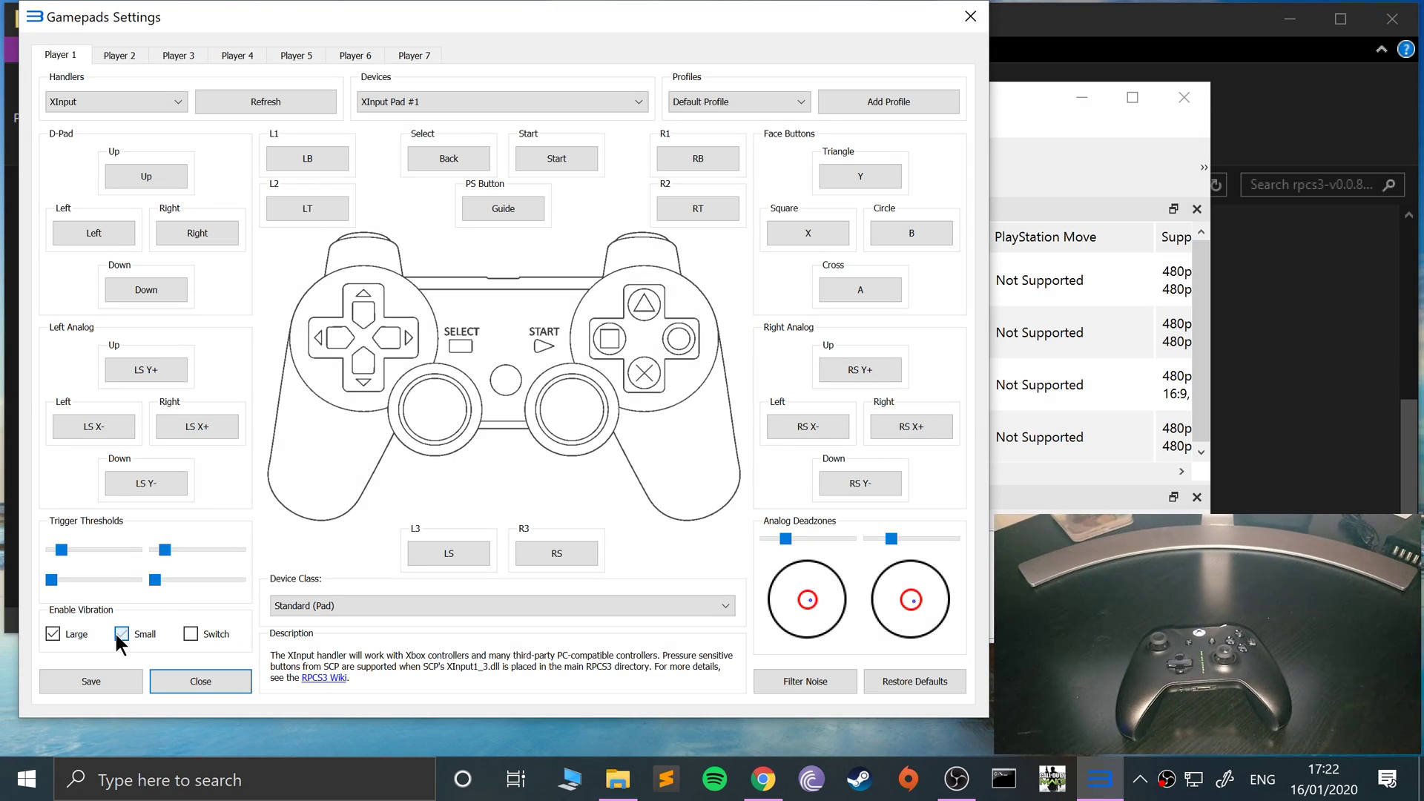
pyautogui.click(64, 629)
pyautogui.click(202, 630)
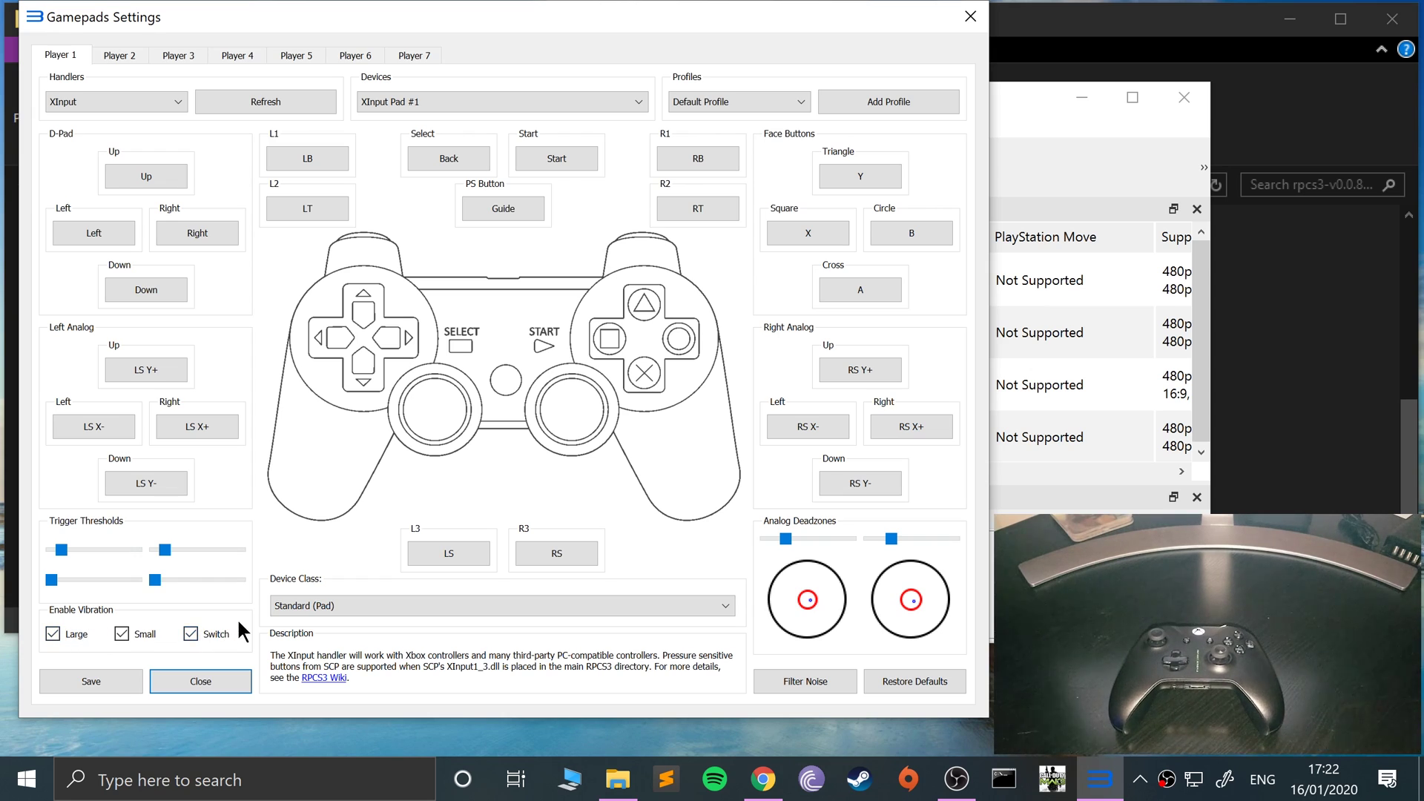
# Step: Turn off Player 1's Switch vibration, try mapping Cross to the controller's B button, and restore the default mapping
pyautogui.click(189, 633)
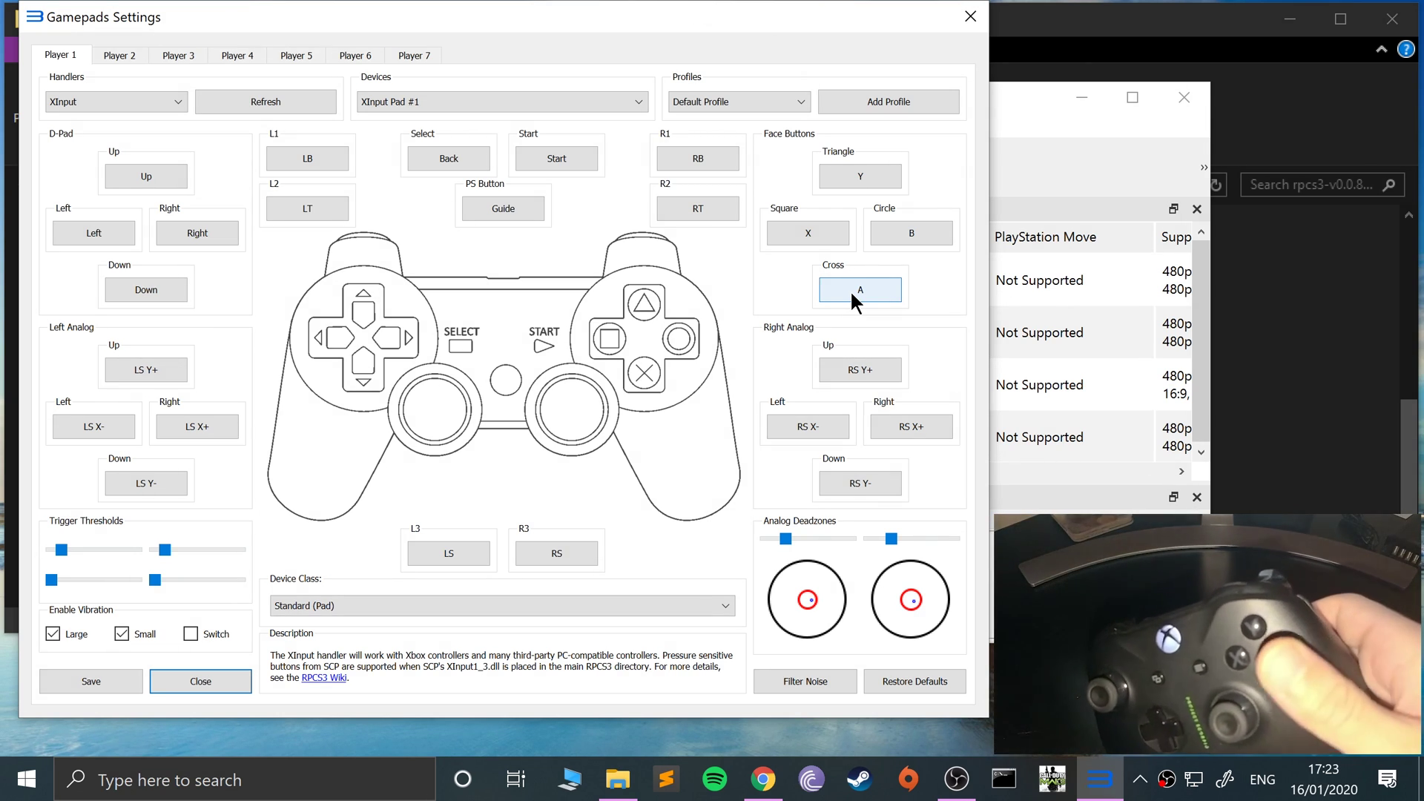
pyautogui.click(850, 289)
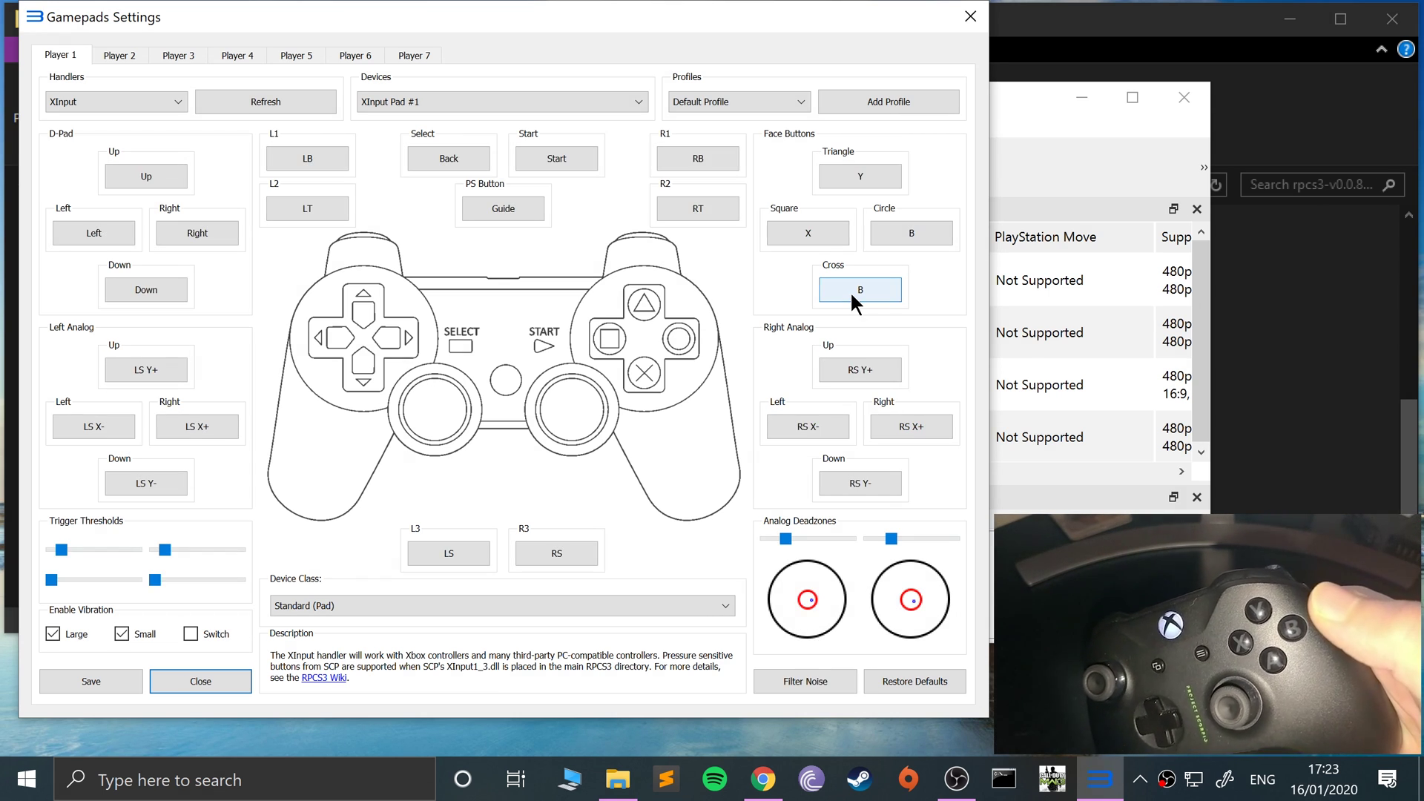
pyautogui.click(919, 679)
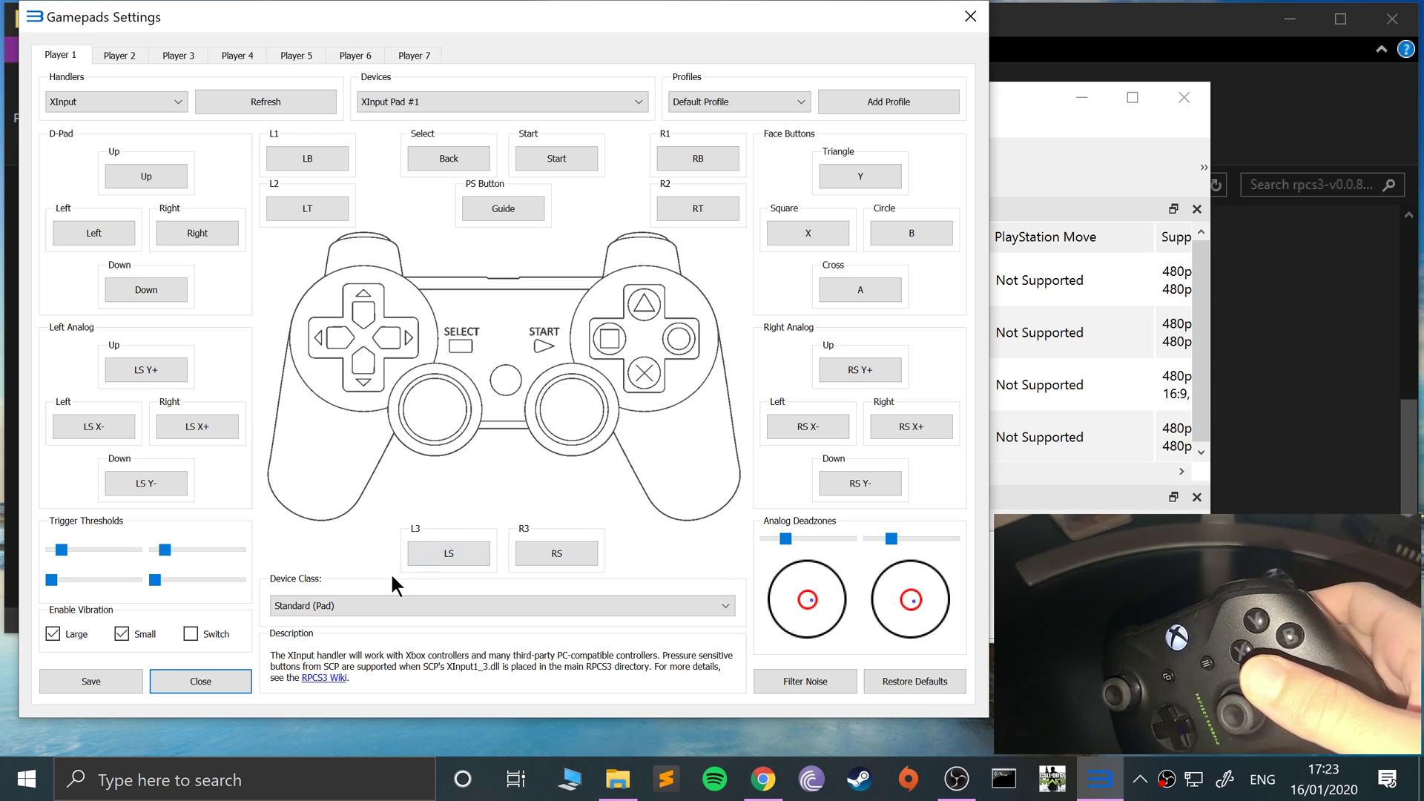
# Step: Review the available device classes and profile options for Player 1 without creating a new profile
pyautogui.click(372, 603)
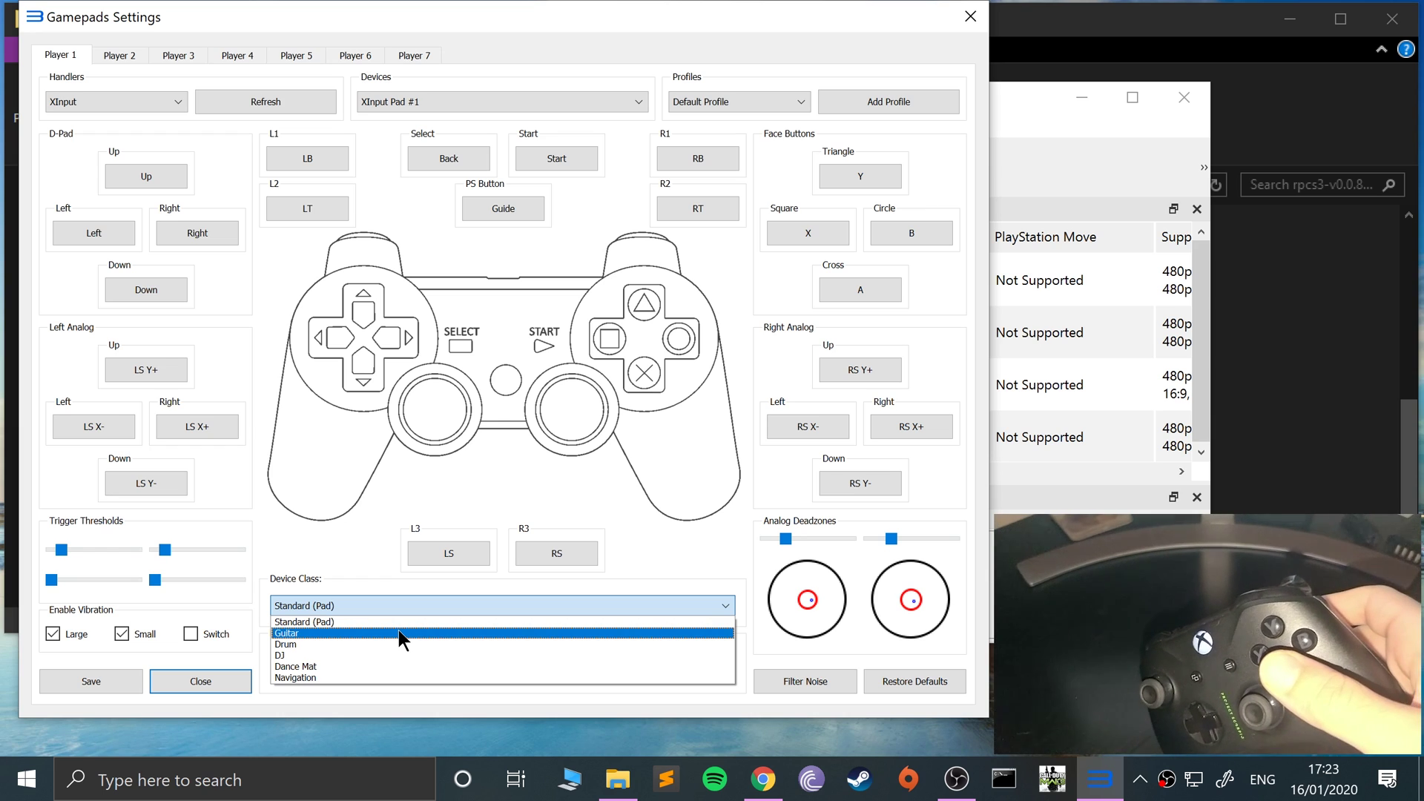
pyautogui.click(334, 539)
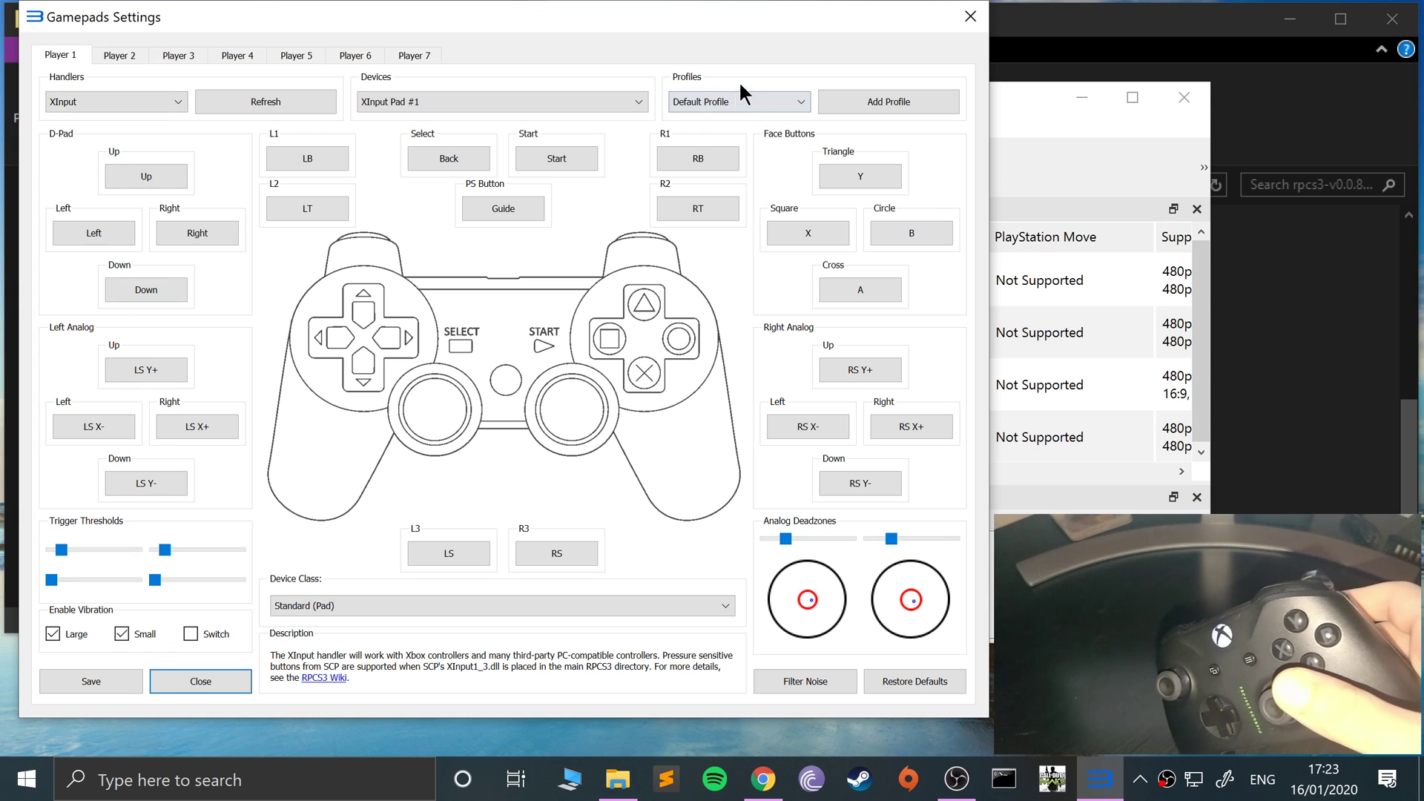
pyautogui.click(726, 102)
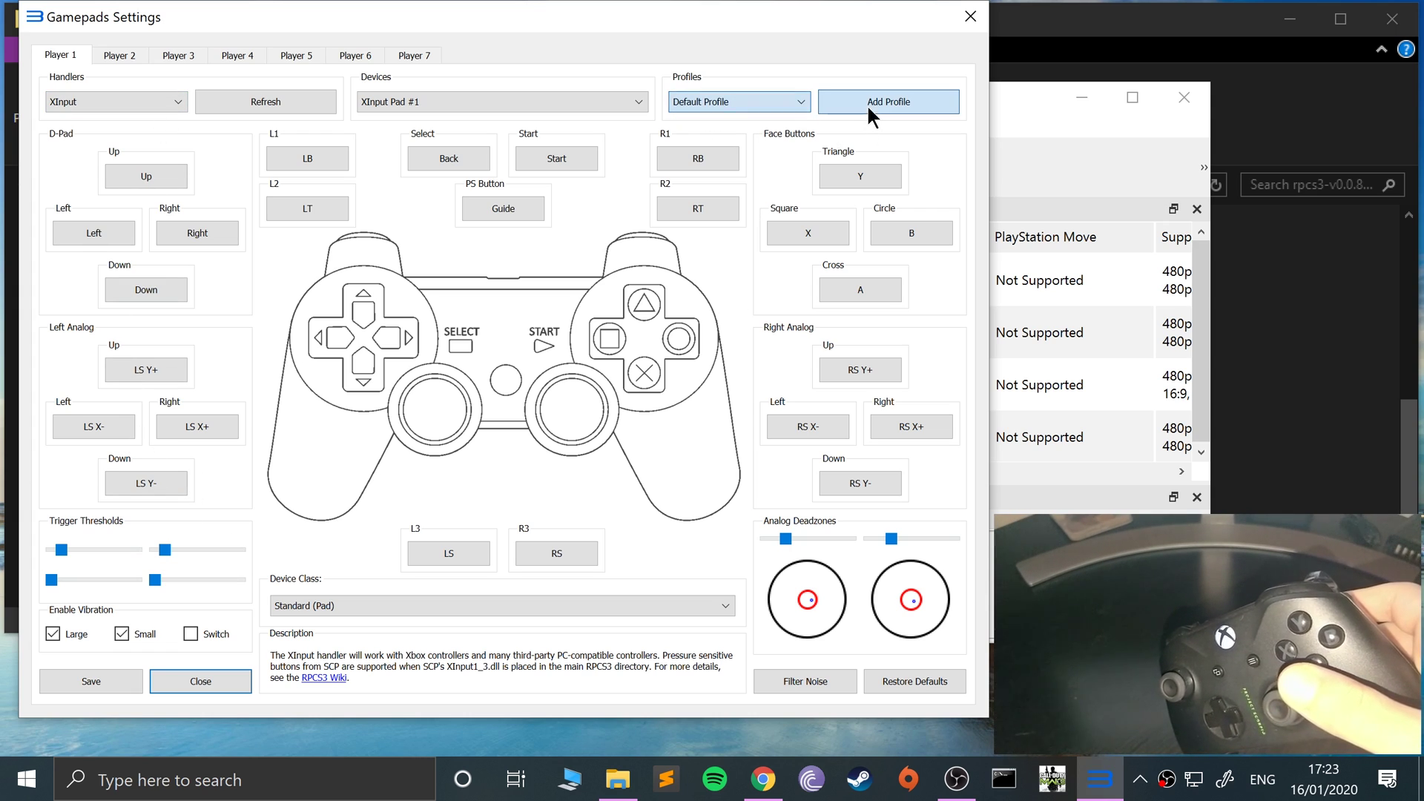
pyautogui.click(870, 111)
pyautogui.click(732, 396)
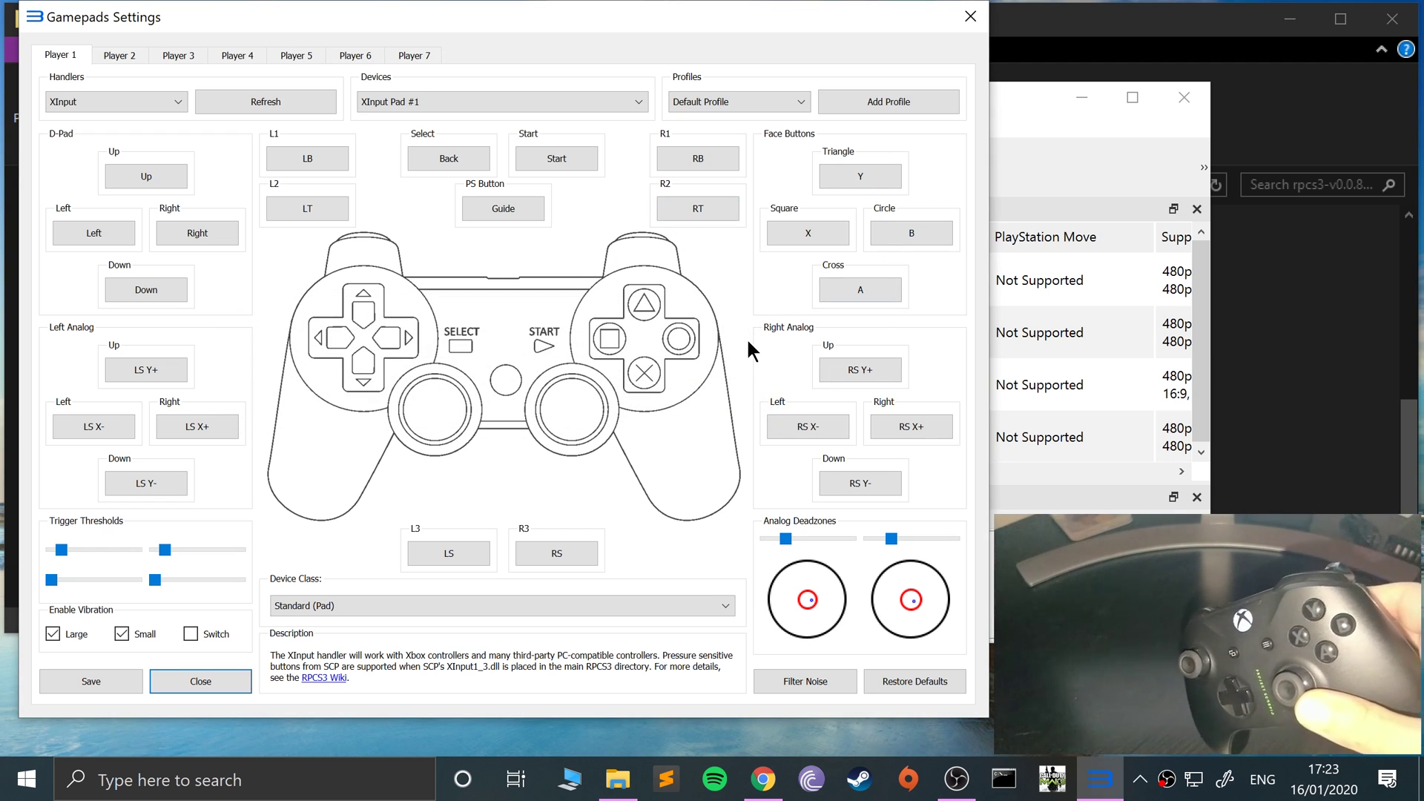
# Step: Save the gamepad settings and launch Minecraft: PlayStation®3 Edition from the game list
pyautogui.click(91, 679)
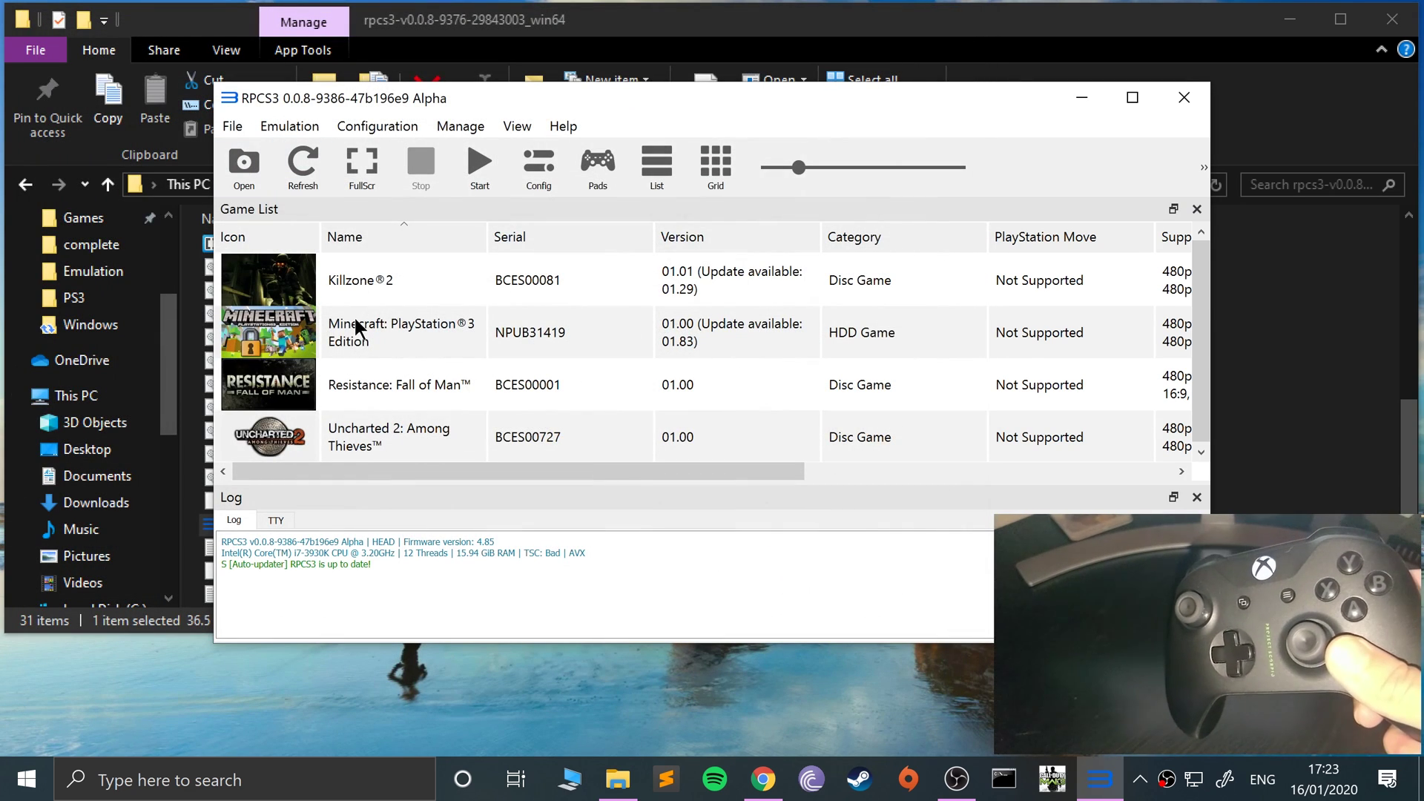
pyautogui.click(356, 324)
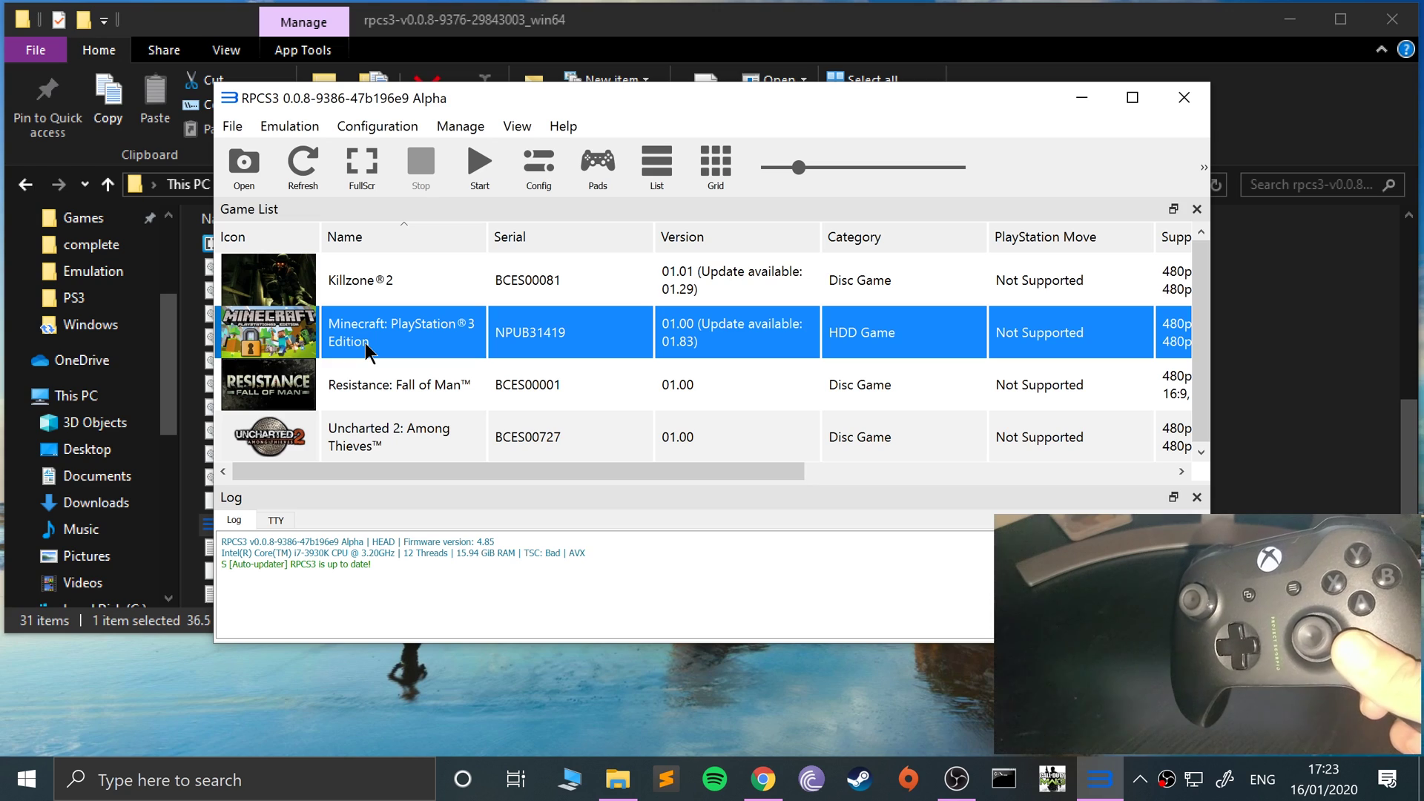
pyautogui.doubleClick(364, 343)
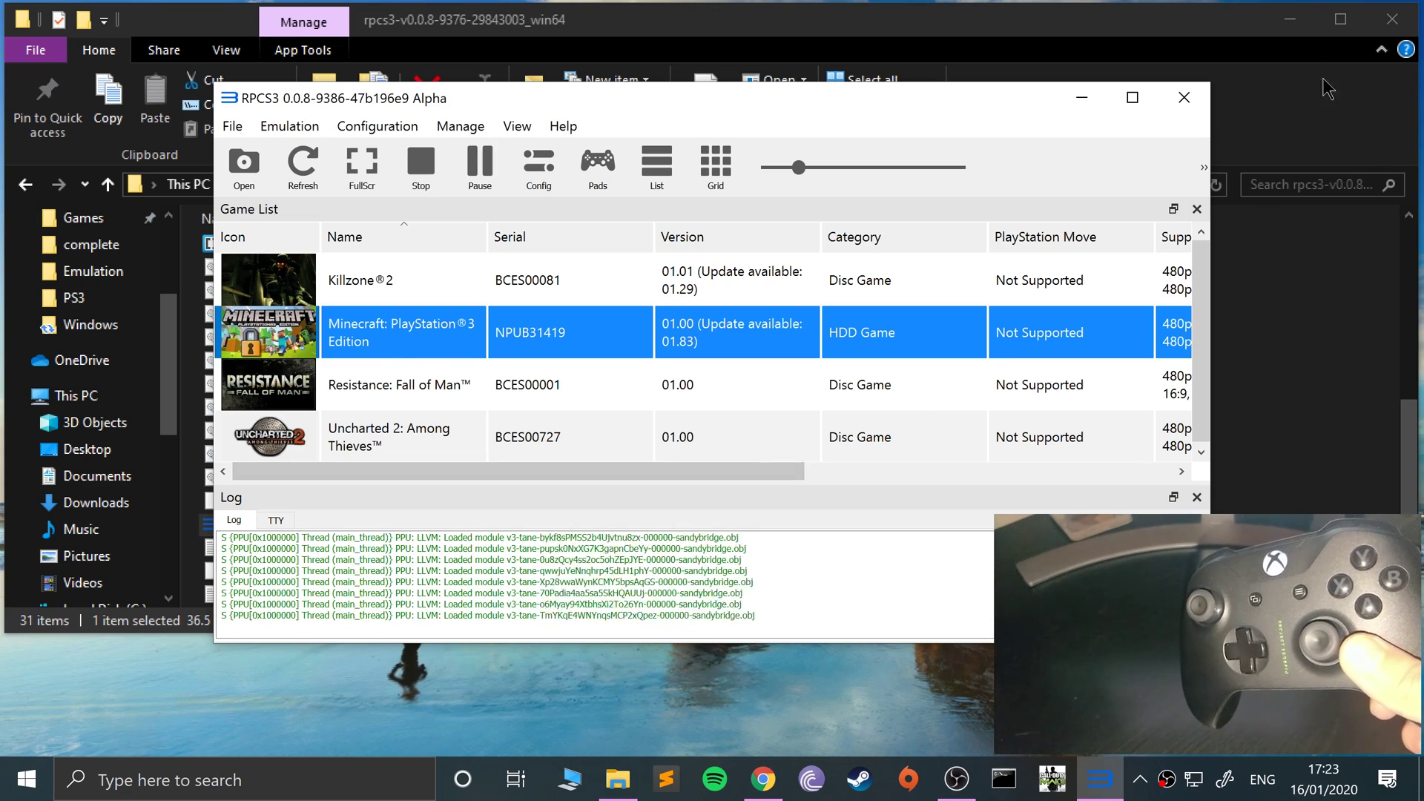
# Step: Minimise the File Explorer and game windows and examine the remaining columns of the game list
pyautogui.click(1298, 31)
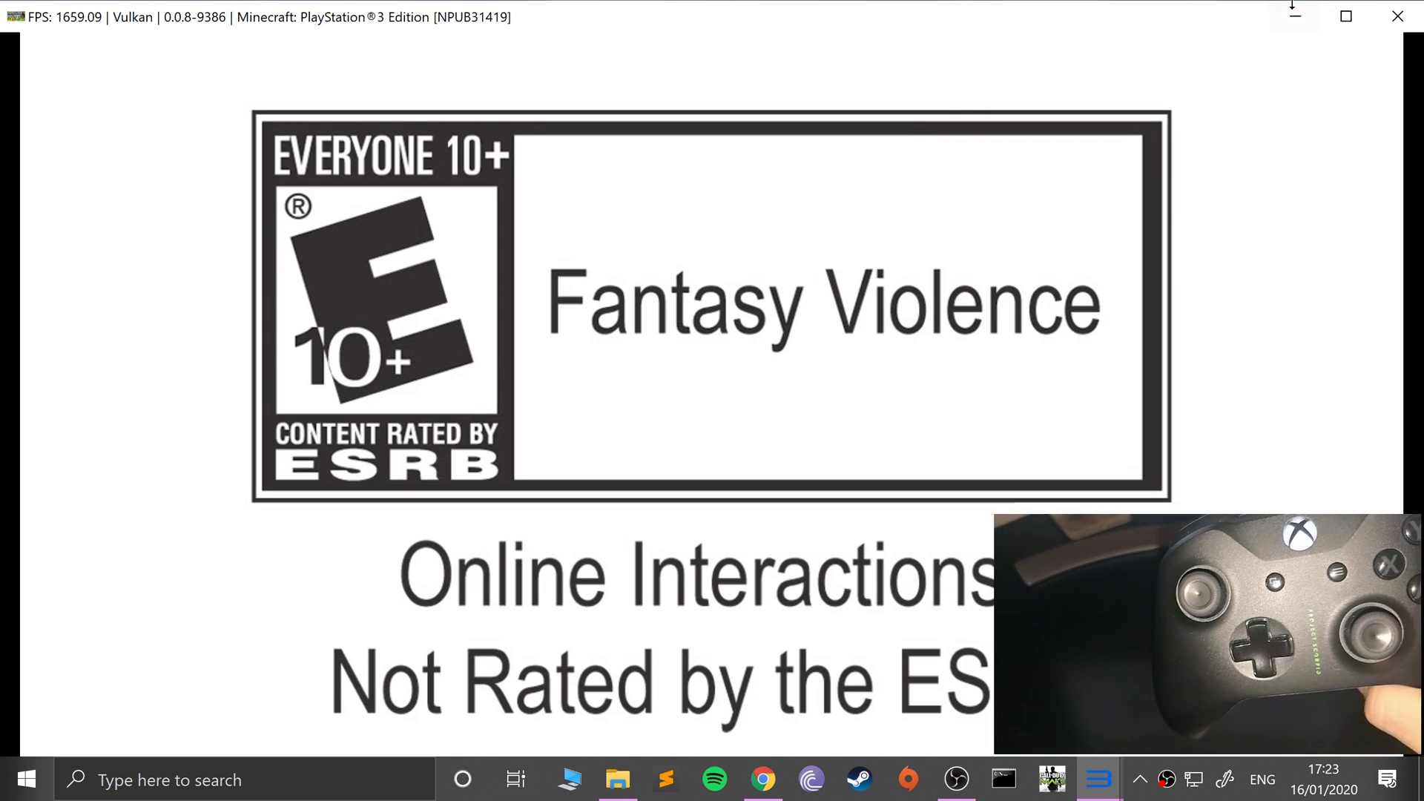
pyautogui.click(1295, 19)
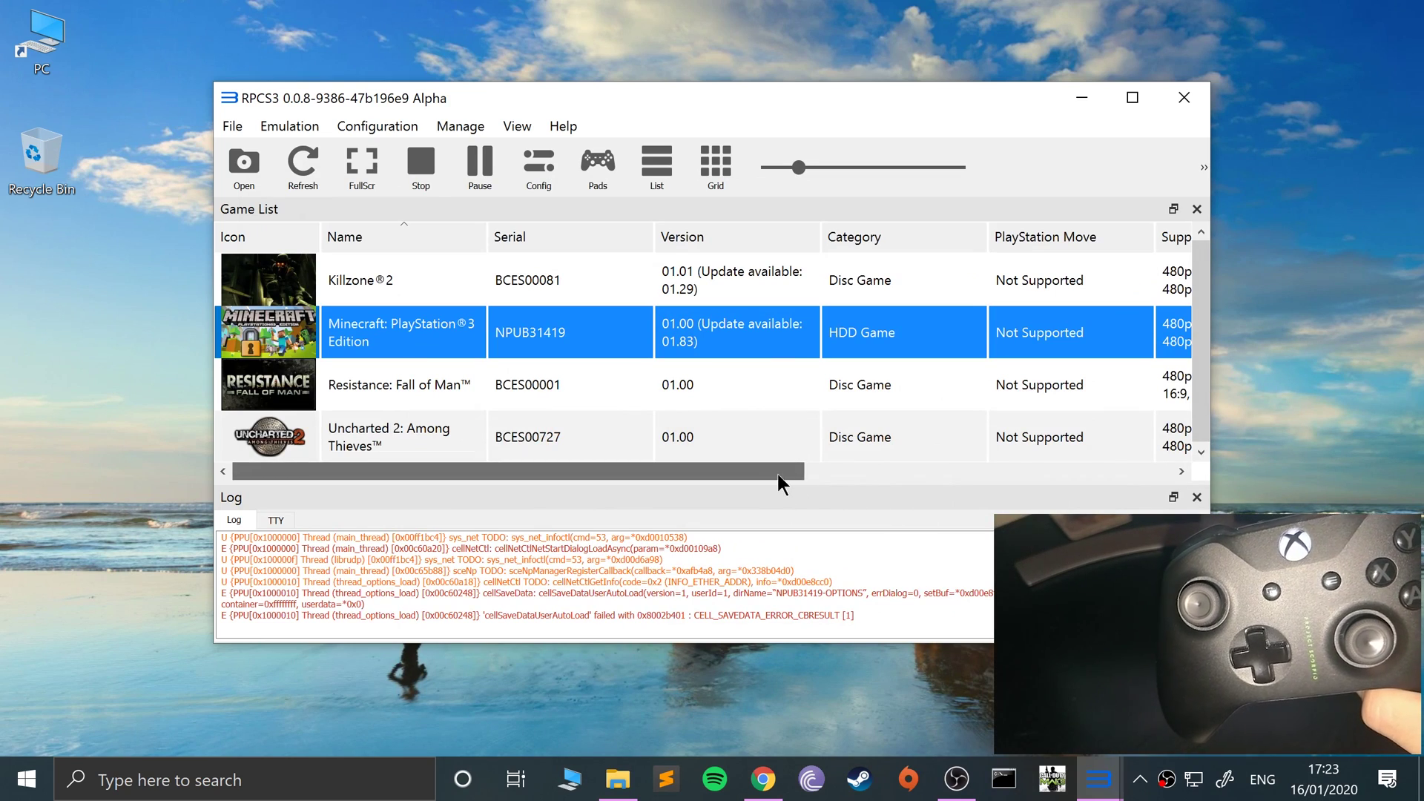
pyautogui.moveTo(777, 470); pyautogui.dragTo(1244, 492)
pyautogui.moveTo(1098, 471); pyautogui.dragTo(712, 470)
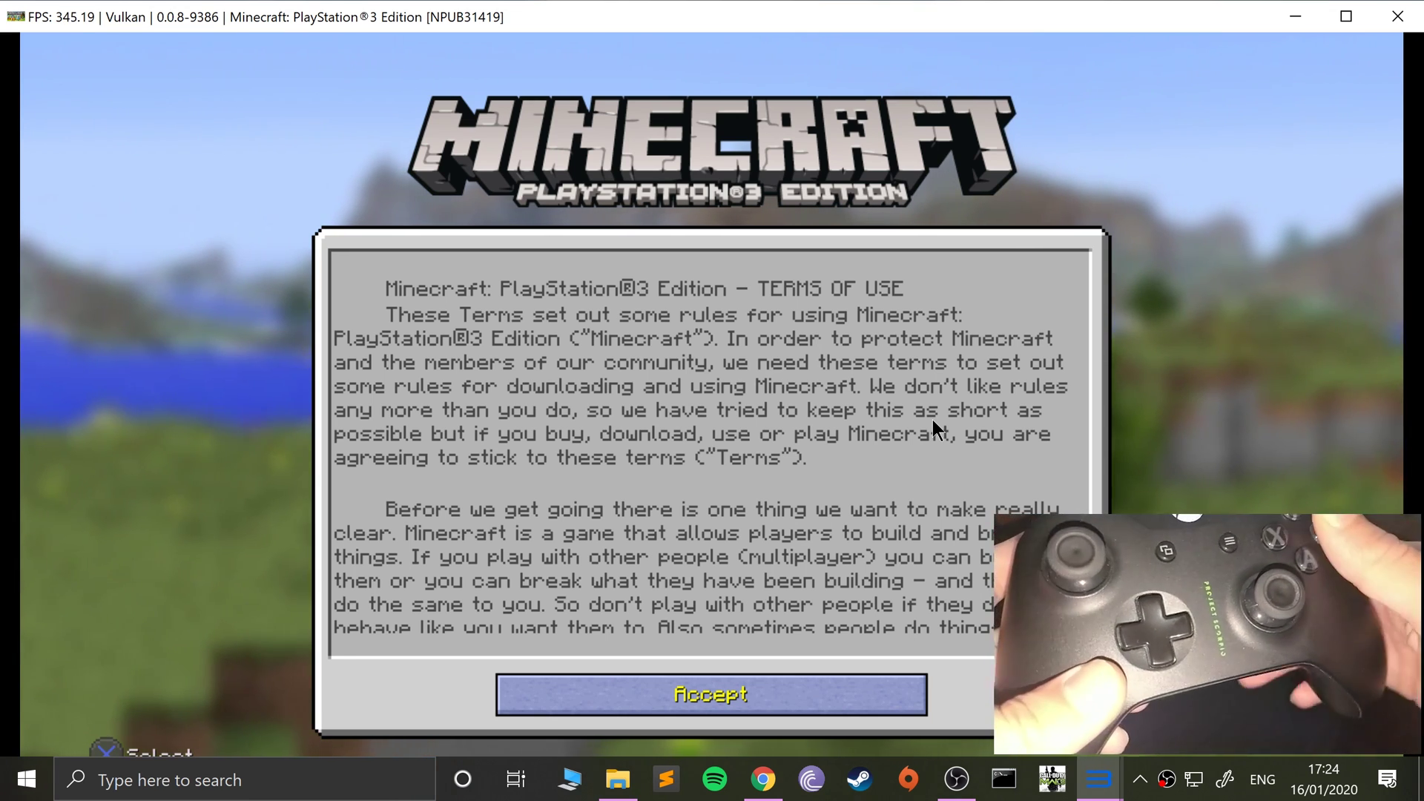
# Step: Accept Minecraft's Terms of Use and start a game with Play Game from the main menu
pyautogui.press('Return')
pyautogui.press('Return')
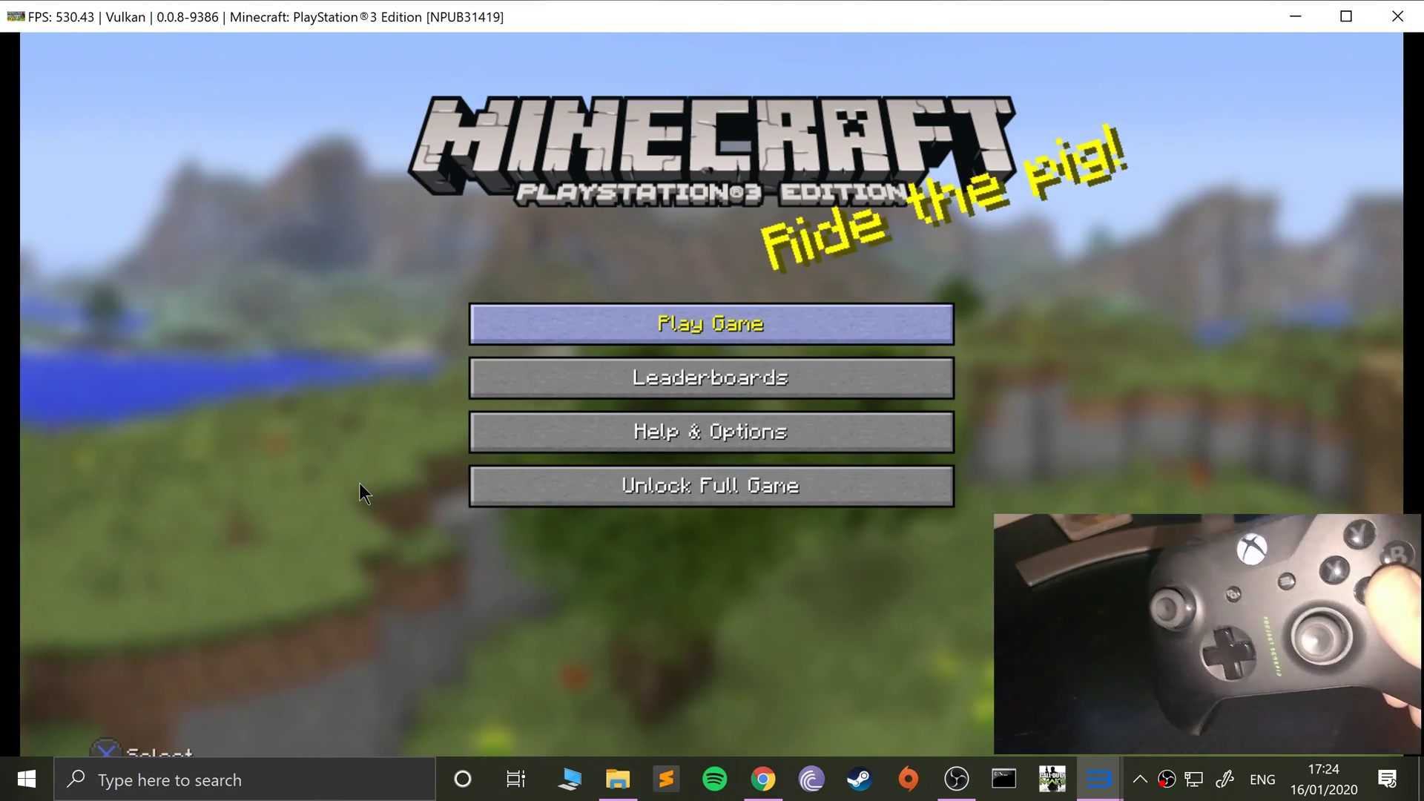
pyautogui.press('Return')
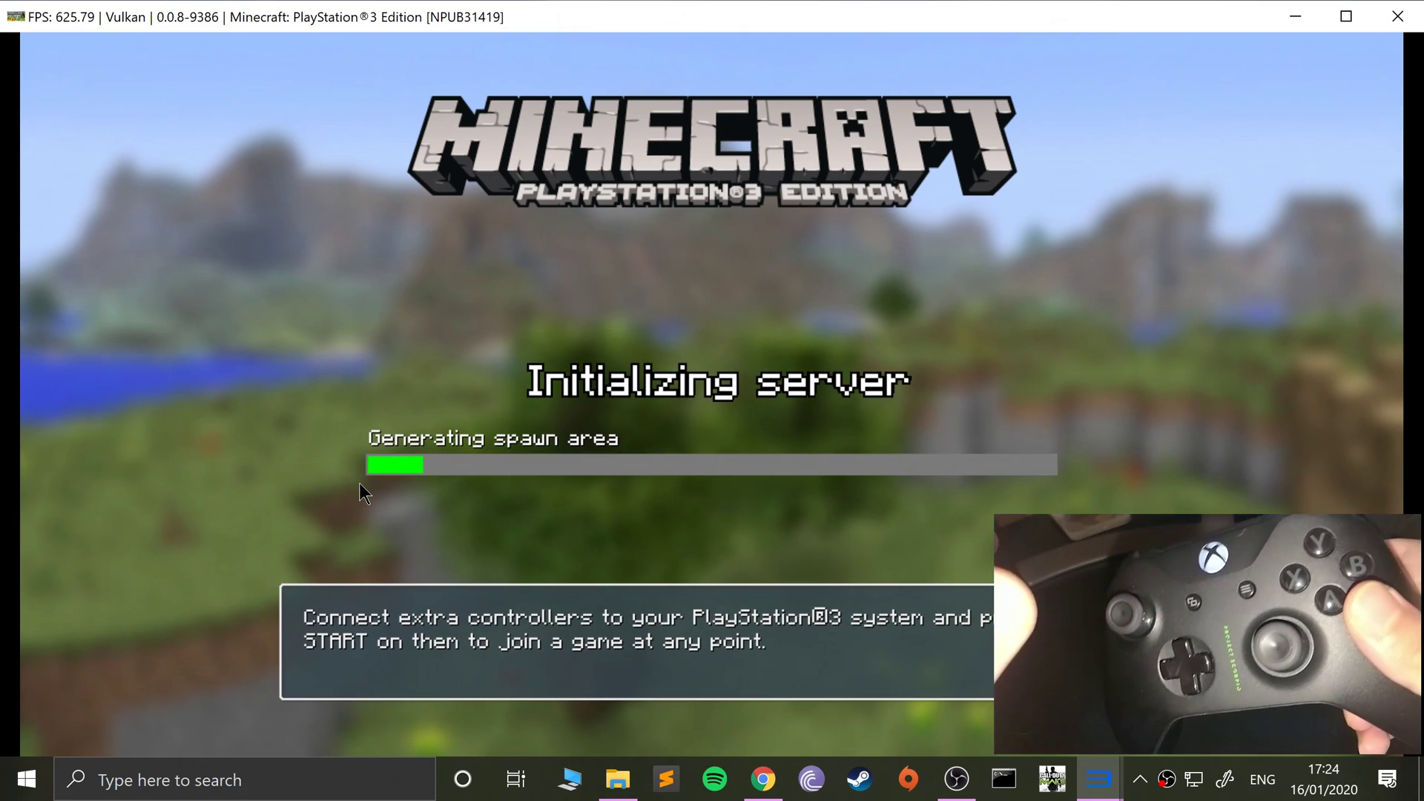